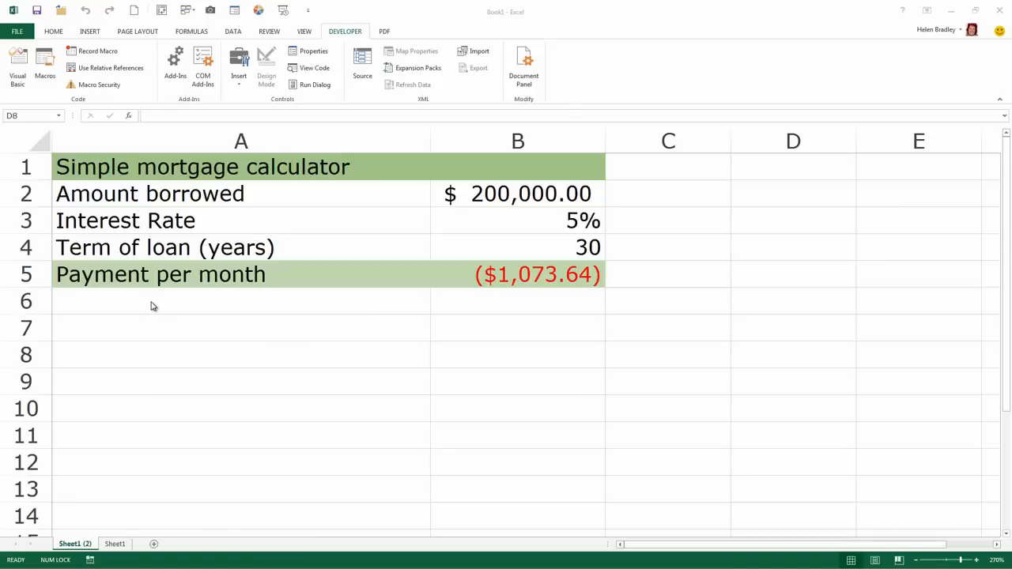
# Step: On Sheet1, try the existing spinner by raising the loan term to 30 years and stepping it down repeatedly
pyautogui.click(113, 545)
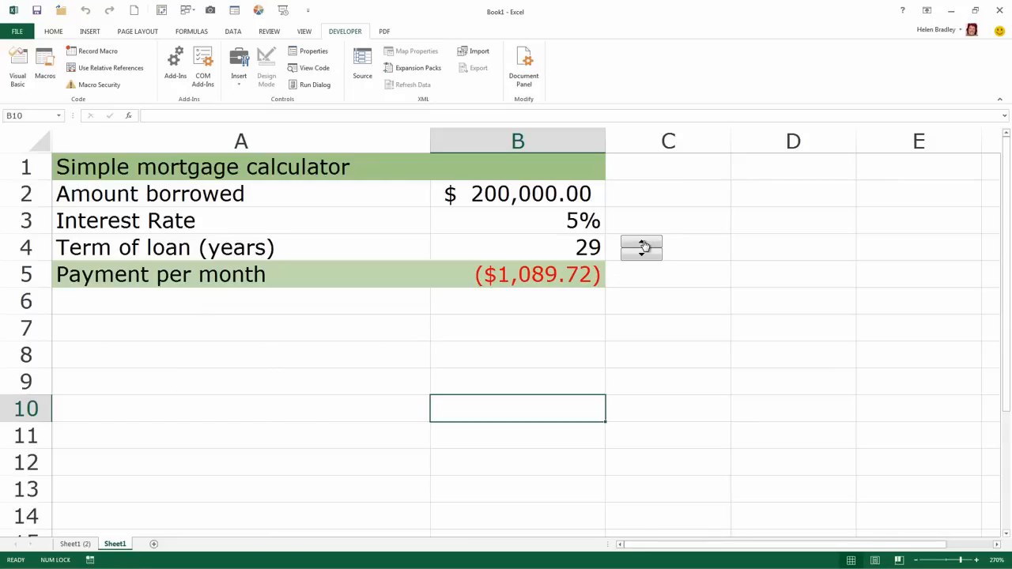
pyautogui.click(648, 304)
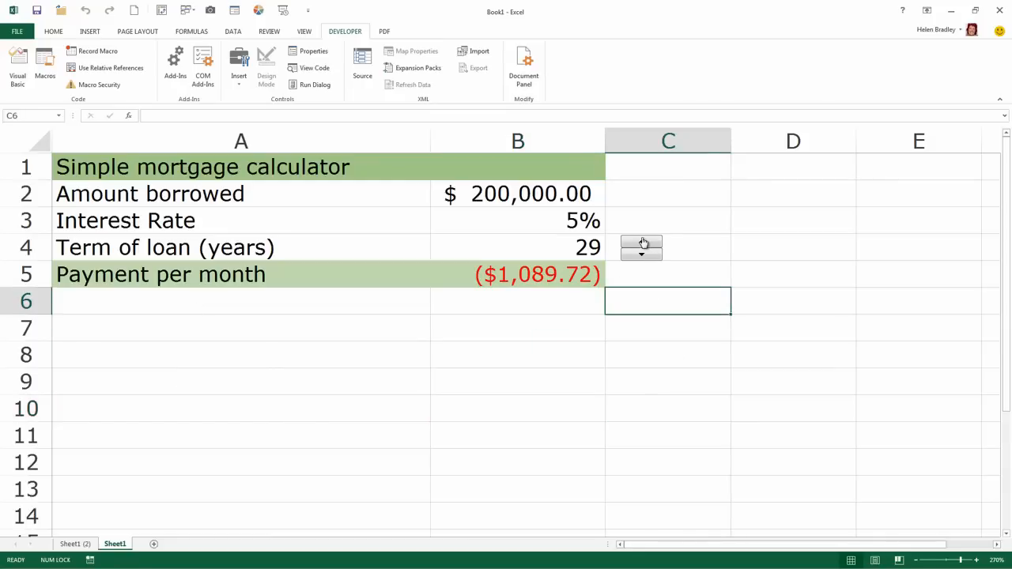
pyautogui.click(642, 242)
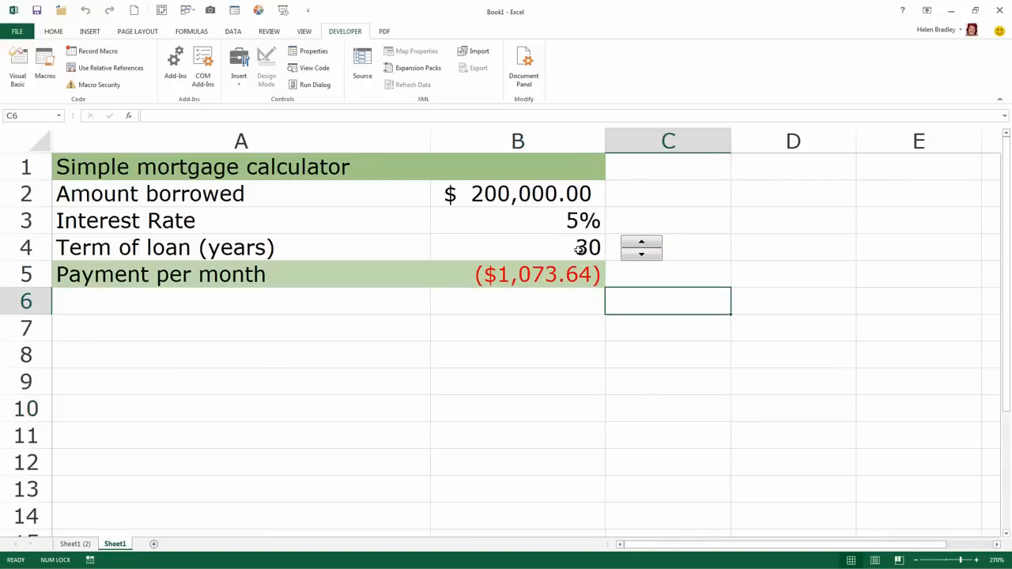
pyautogui.click(637, 254)
pyautogui.click(638, 254)
pyautogui.doubleClick(641, 254)
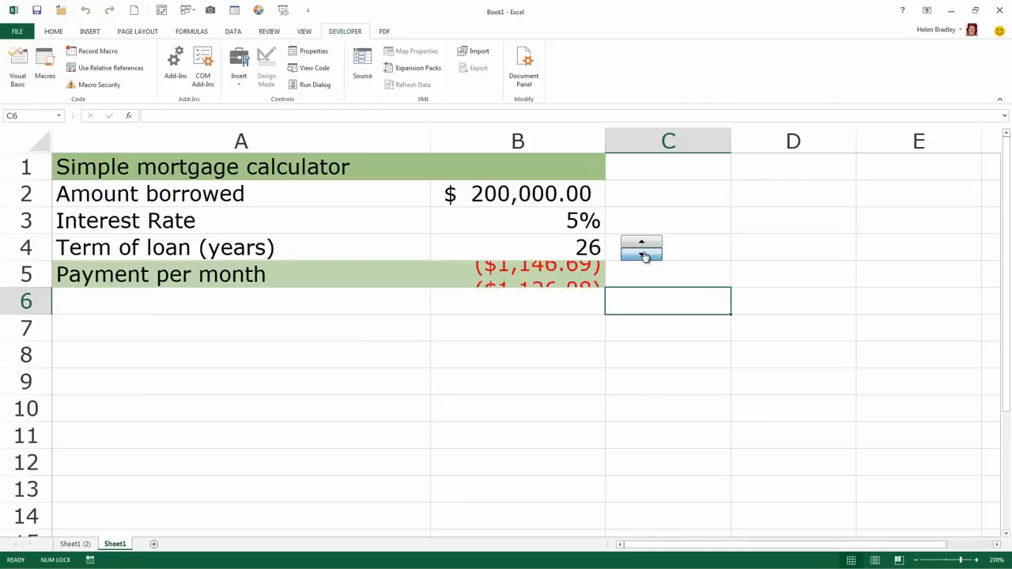
pyautogui.click(643, 255)
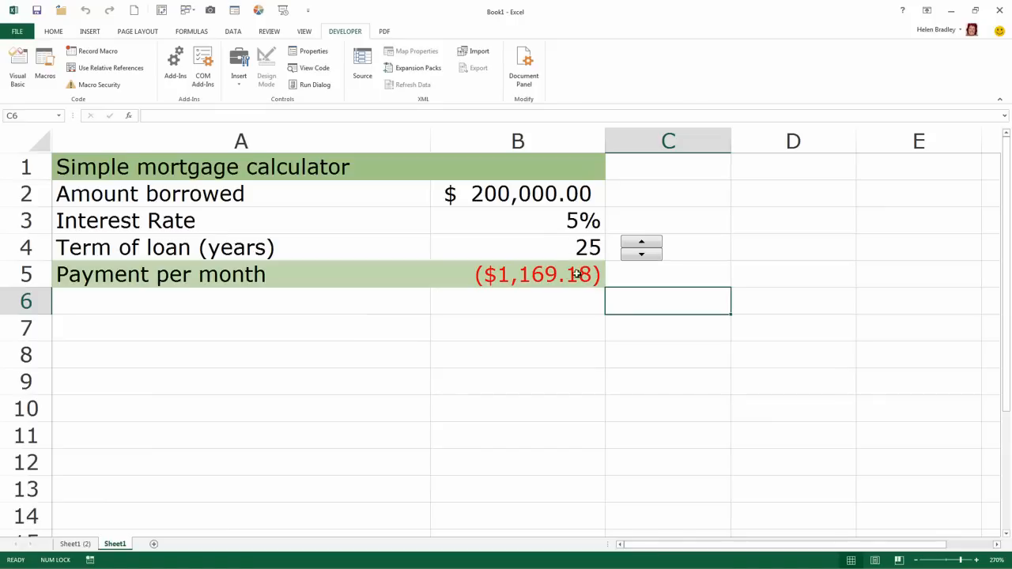
pyautogui.click(641, 257)
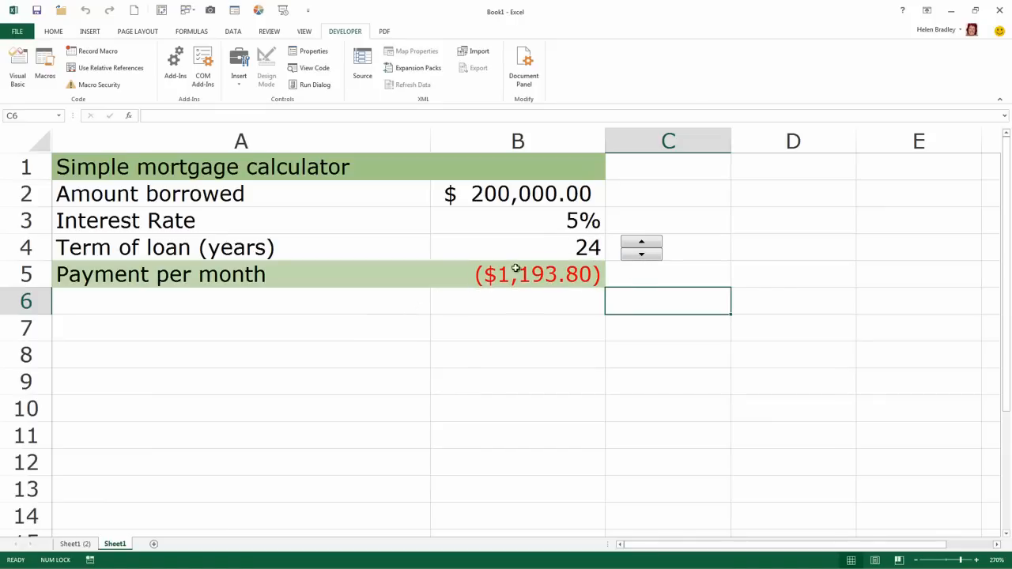
pyautogui.click(640, 257)
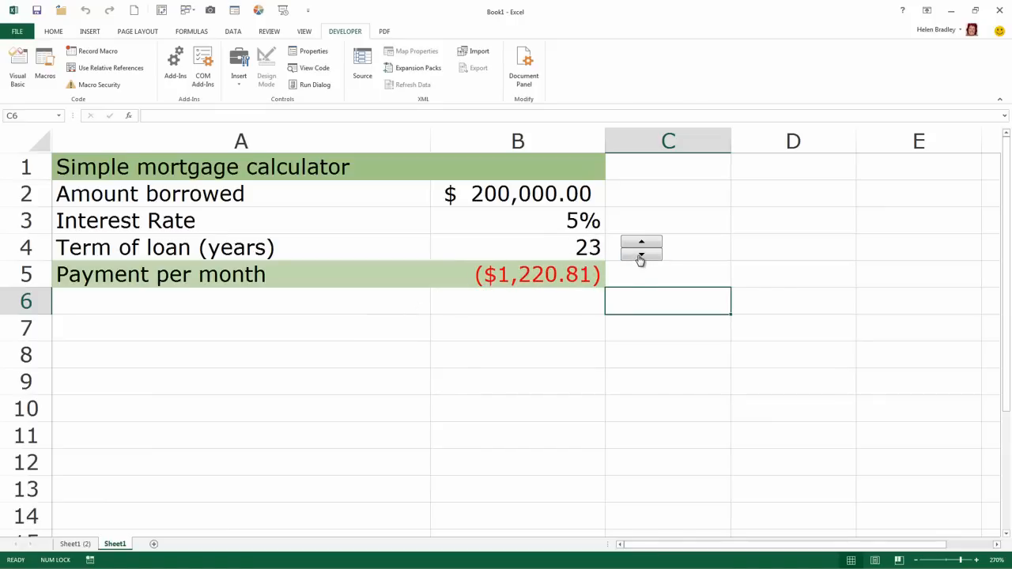
pyautogui.click(641, 257)
pyautogui.click(641, 257)
pyautogui.click(640, 256)
# Step: Test the Sheet1 spinner's upward range by stepping the loan term up through 26 years, finishing with one step down
pyautogui.click(642, 245)
pyautogui.click(642, 245)
pyautogui.click(642, 245)
pyautogui.click(642, 245)
pyautogui.click(642, 245)
pyautogui.click(641, 245)
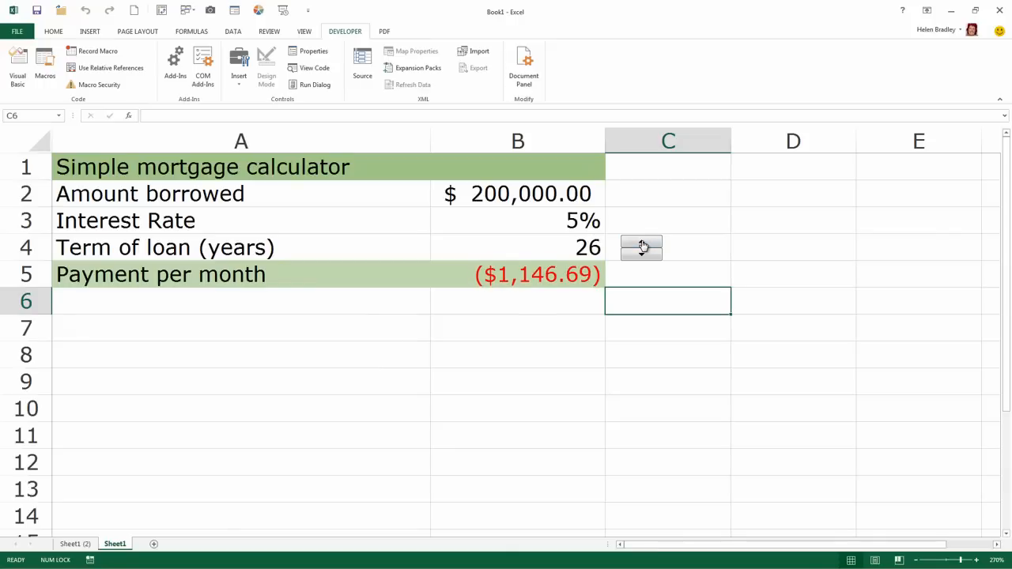
pyautogui.click(641, 245)
pyautogui.click(641, 245)
pyautogui.click(641, 245)
pyautogui.click(641, 245)
pyautogui.click(641, 254)
# Step: On Sheet1 (2), review the Customize Ribbon and General pages of the program options, and close them without changes
pyautogui.click(73, 544)
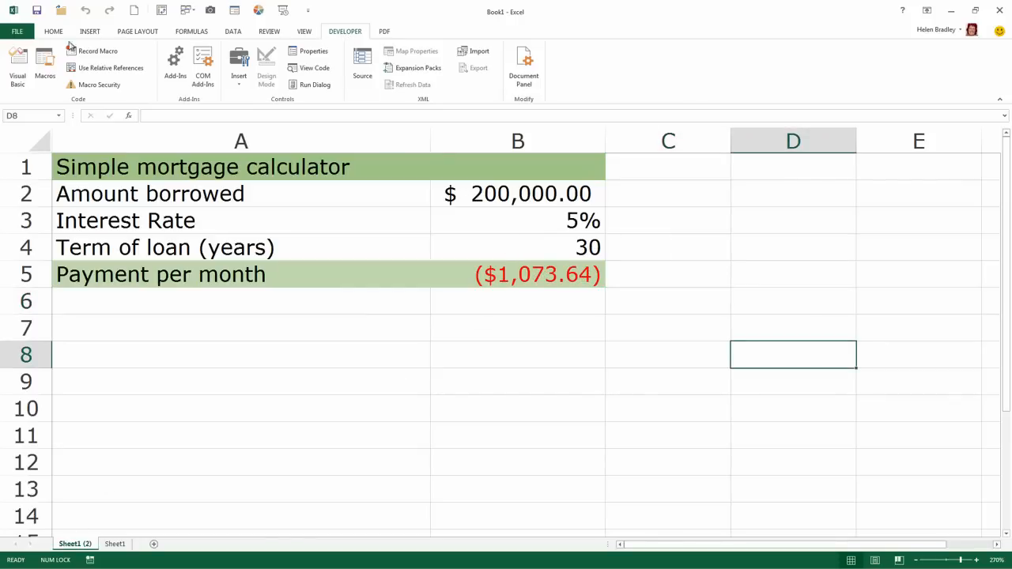
pyautogui.click(17, 32)
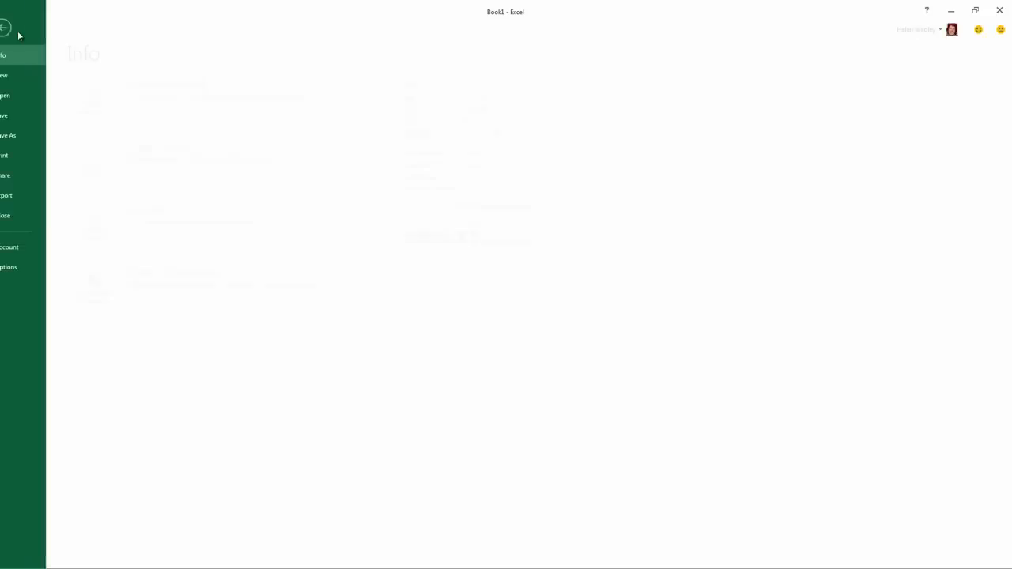
pyautogui.click(19, 269)
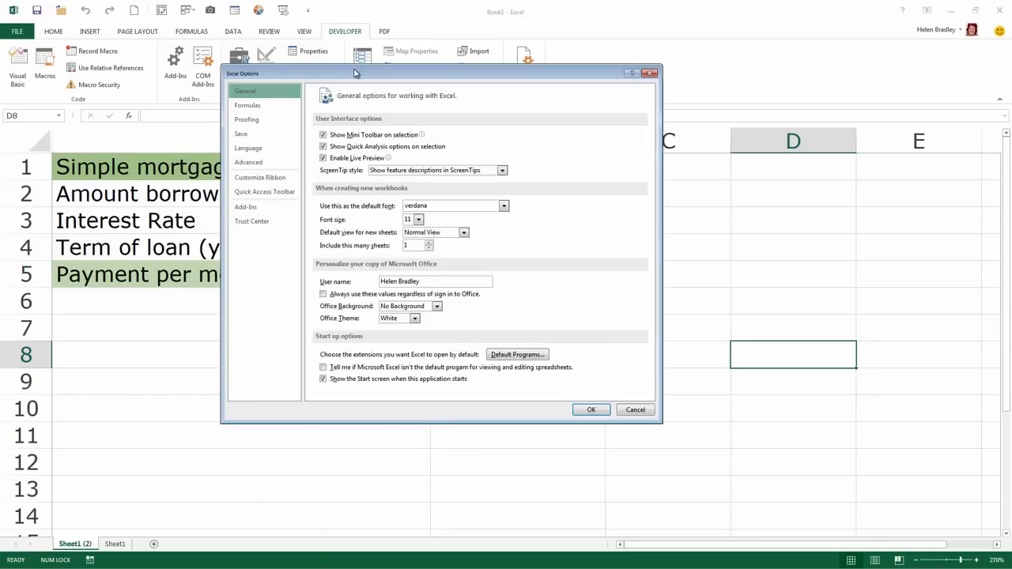
pyautogui.moveTo(342, 77); pyautogui.dragTo(241, 96)
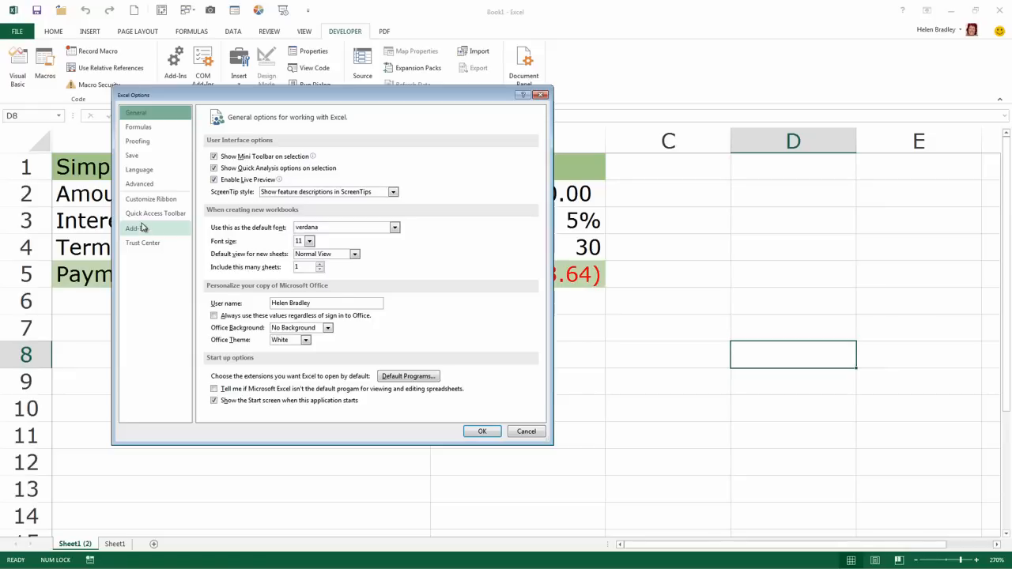
pyautogui.click(145, 200)
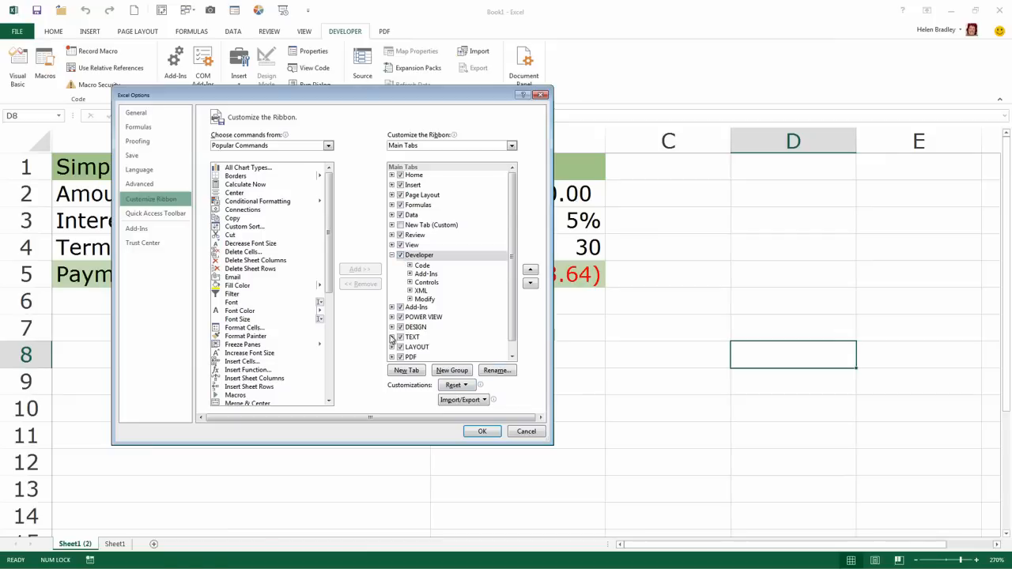
pyautogui.click(136, 113)
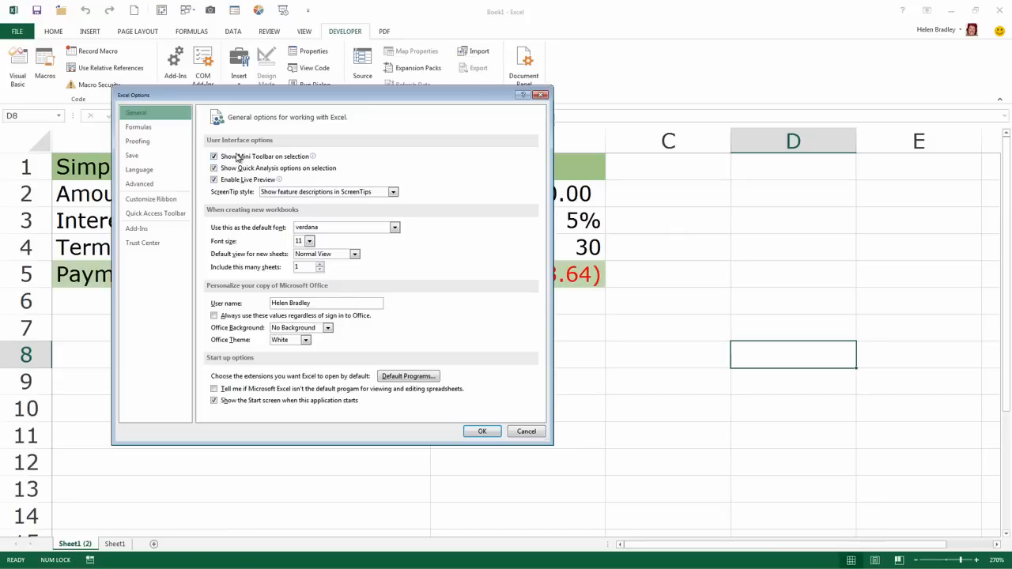
pyautogui.click(526, 432)
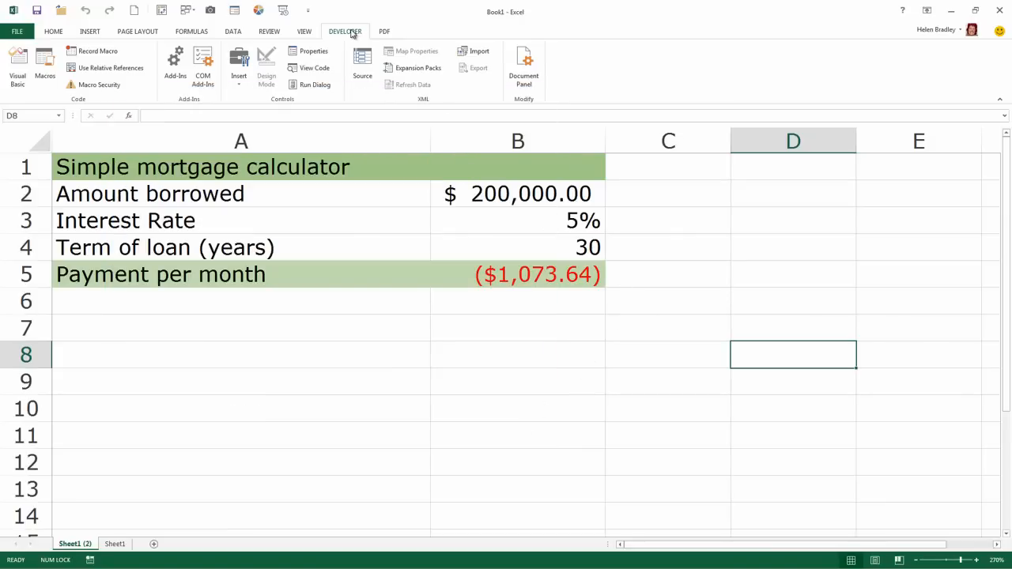
# Step: Insert a form-control spin button in cell C4, beside the loan term value
pyautogui.click(241, 82)
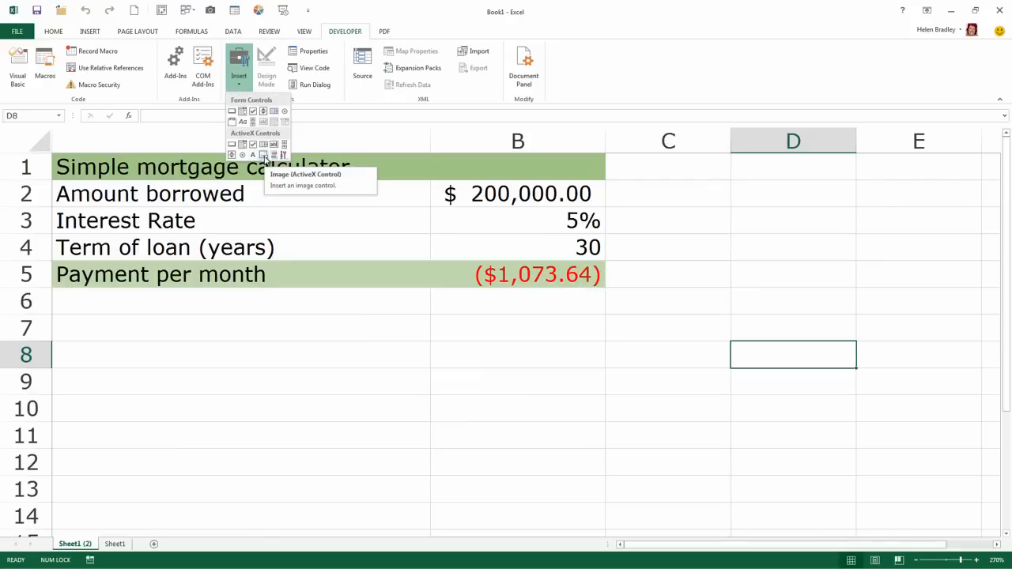
pyautogui.click(264, 114)
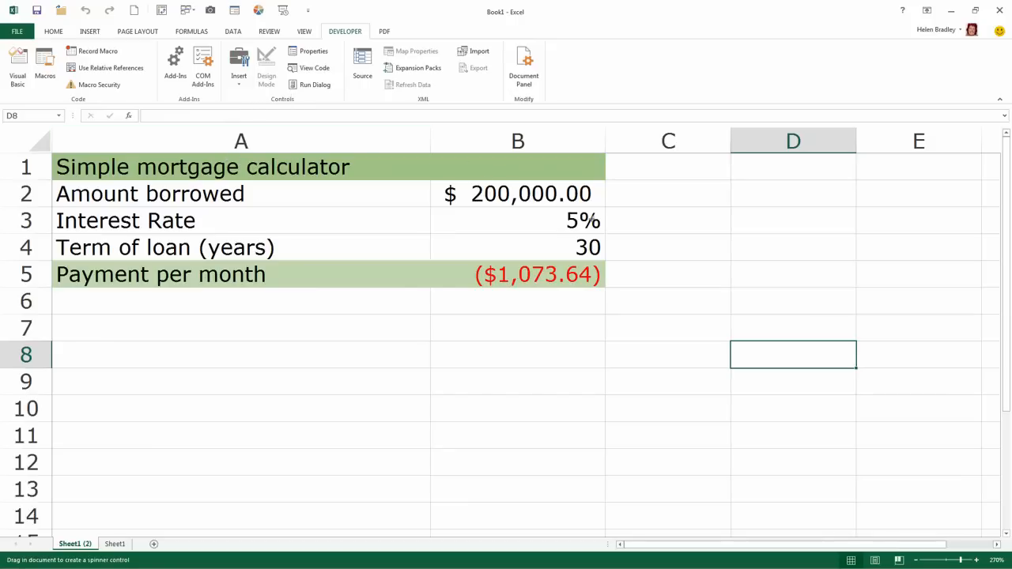
pyautogui.moveTo(617, 235)
pyautogui.mouseDown()
pyautogui.moveTo(655, 263)
pyautogui.moveTo(655, 249)
pyautogui.mouseUp()
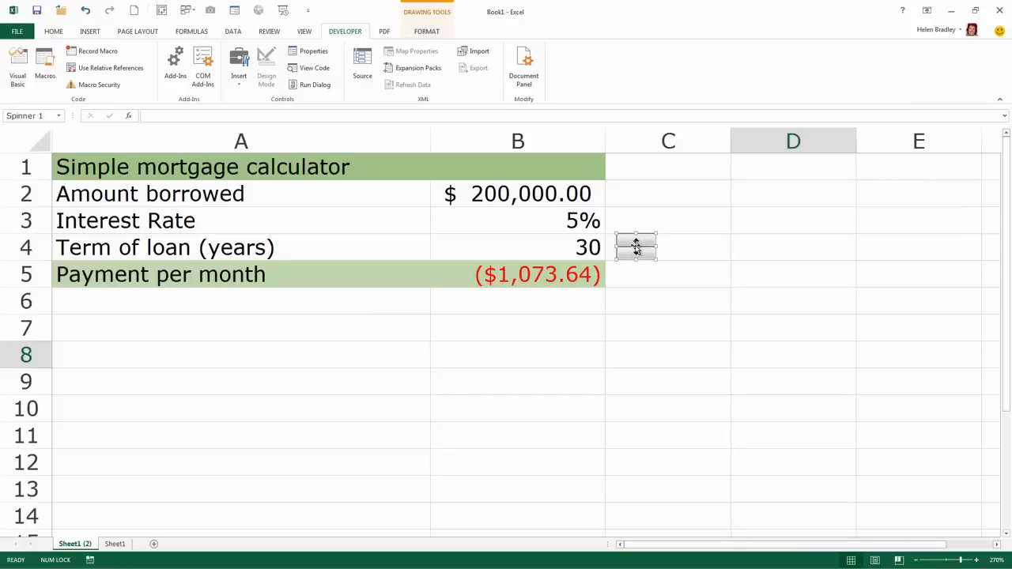
# Step: Format the new spinner with current value 25, minimum 20 and maximum 30, and link it to cell $B$4
pyautogui.rightClick(634, 250)
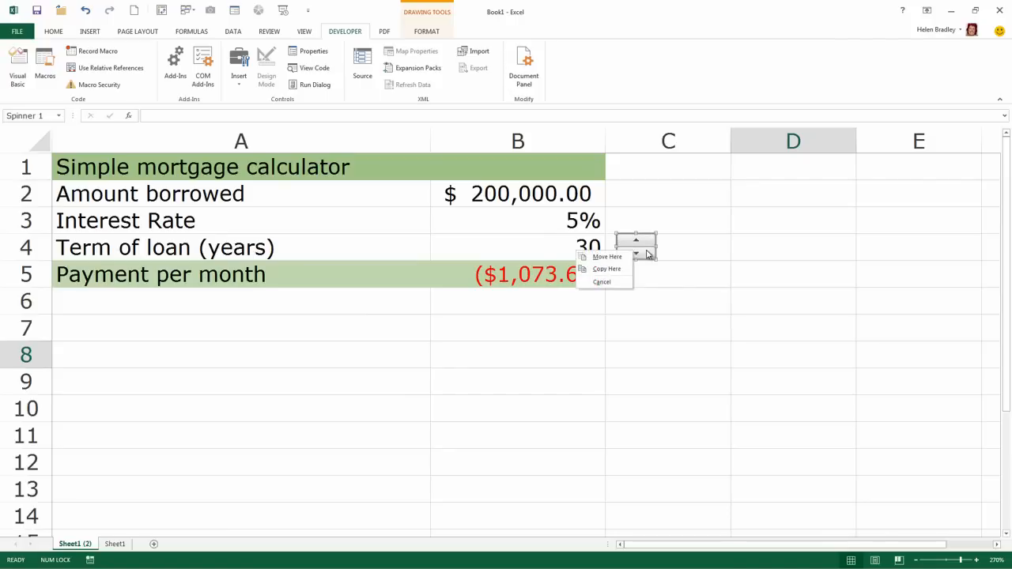
pyautogui.rightClick(647, 253)
pyautogui.click(648, 254)
pyautogui.rightClick(649, 256)
pyautogui.click(689, 341)
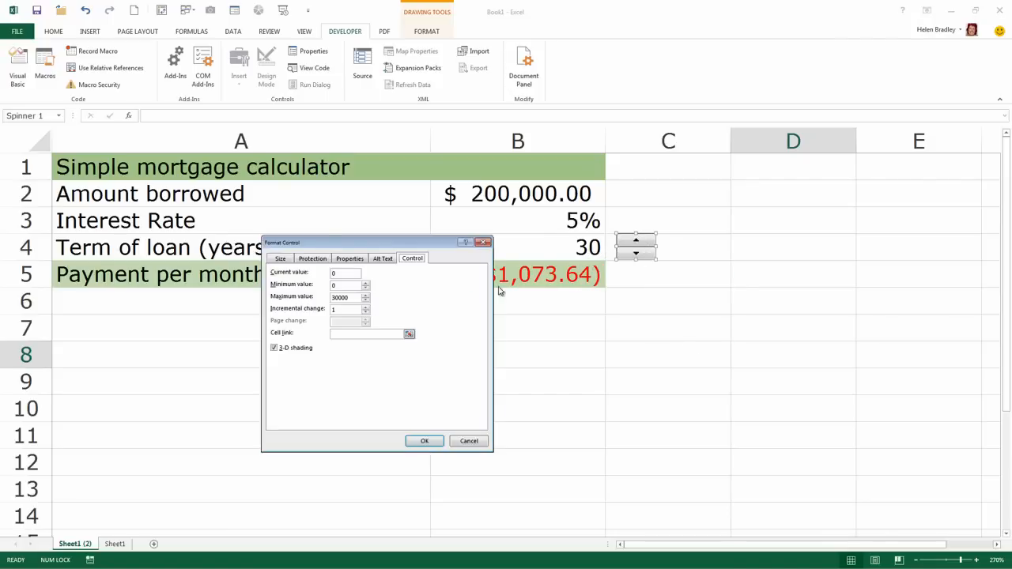
pyautogui.moveTo(371, 238); pyautogui.dragTo(308, 152)
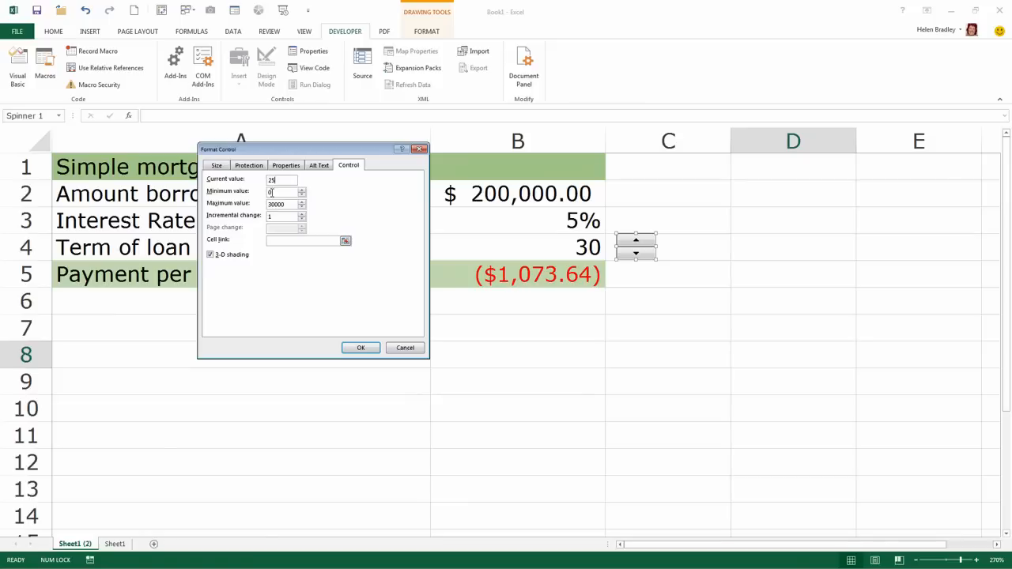
pyautogui.moveTo(275, 193); pyautogui.dragTo(257, 194)
pyautogui.doubleClick(286, 204)
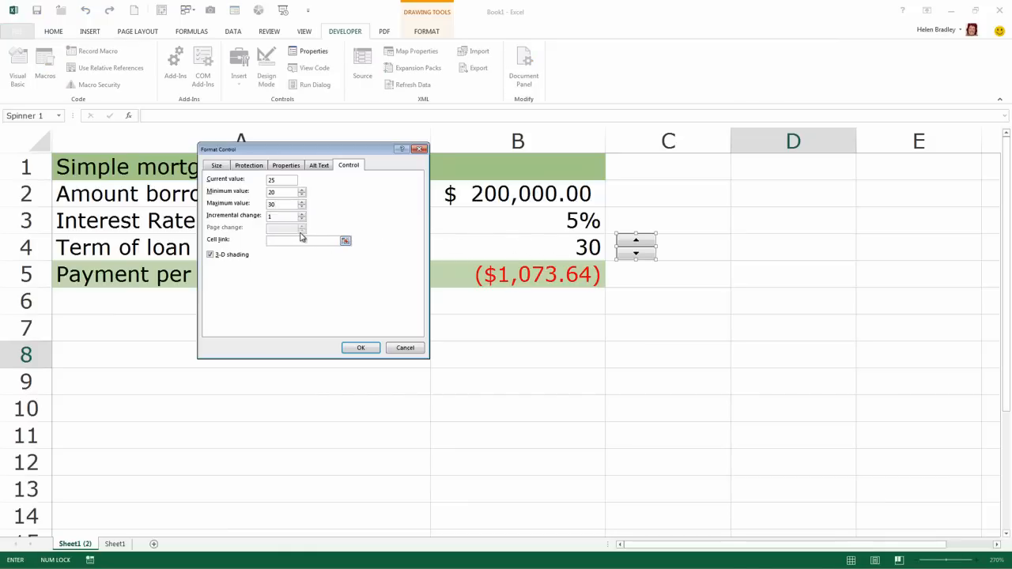
pyautogui.click(569, 247)
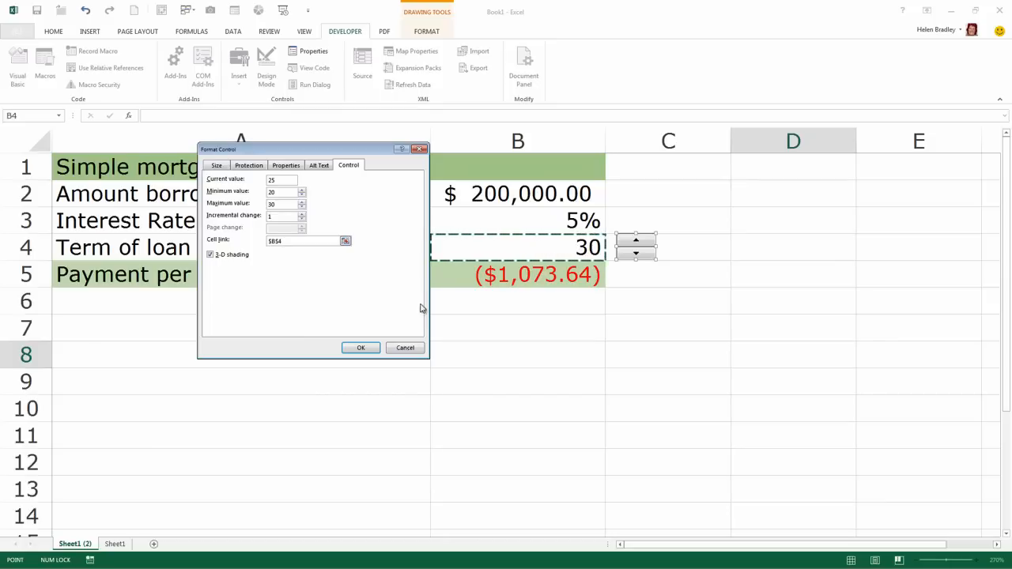
pyautogui.click(361, 348)
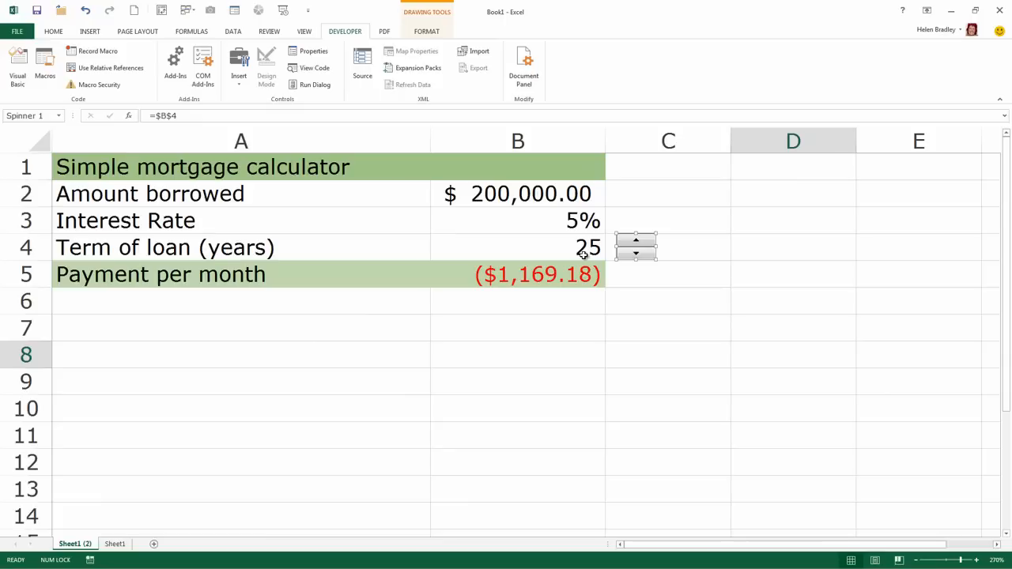
# Step: Test the new spinner's upper limit by raising the loan term to 30 years
pyautogui.click(641, 281)
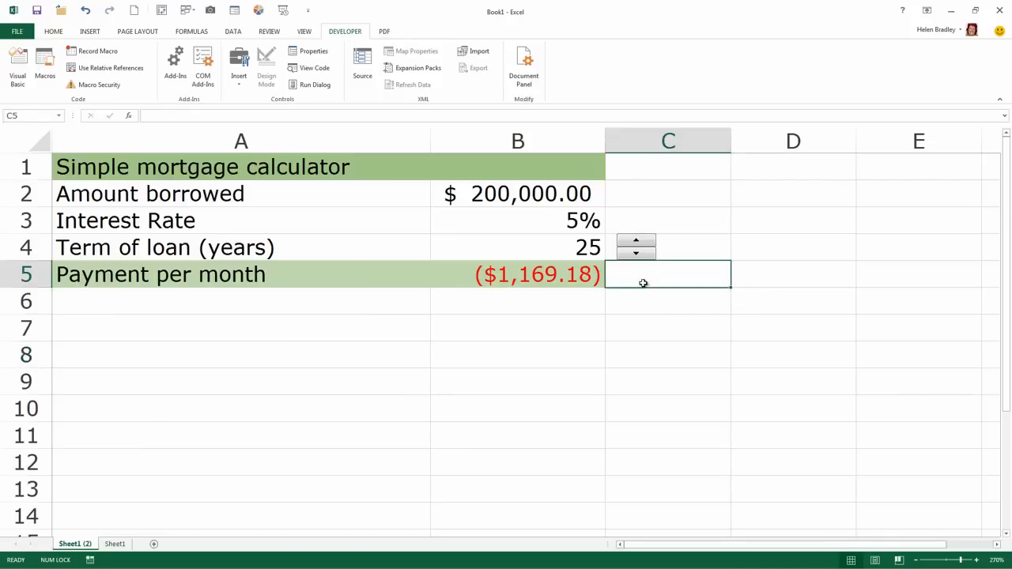
pyautogui.click(640, 242)
pyautogui.click(640, 242)
pyautogui.click(640, 242)
pyautogui.click(640, 242)
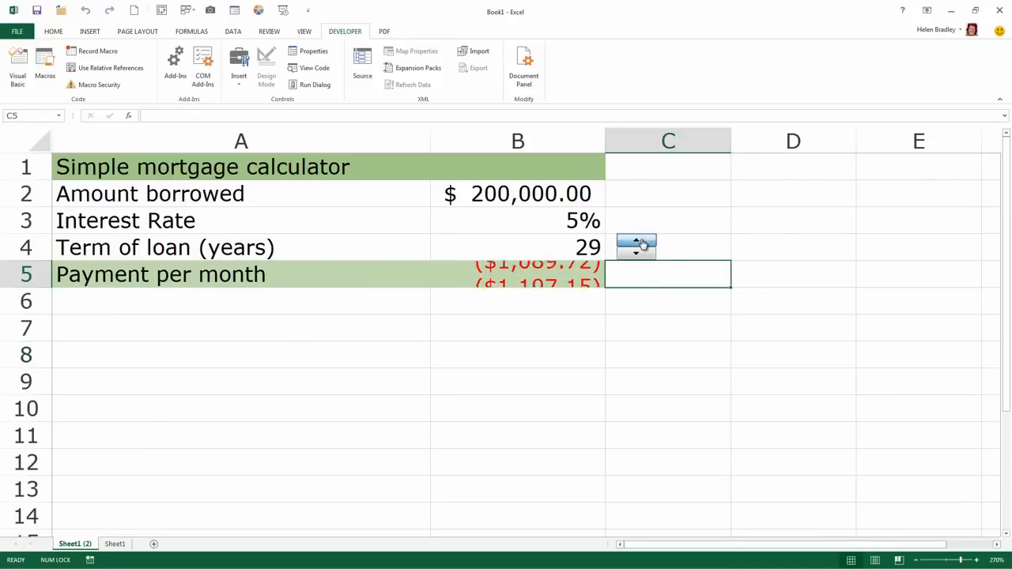
pyautogui.click(640, 242)
pyautogui.click(642, 243)
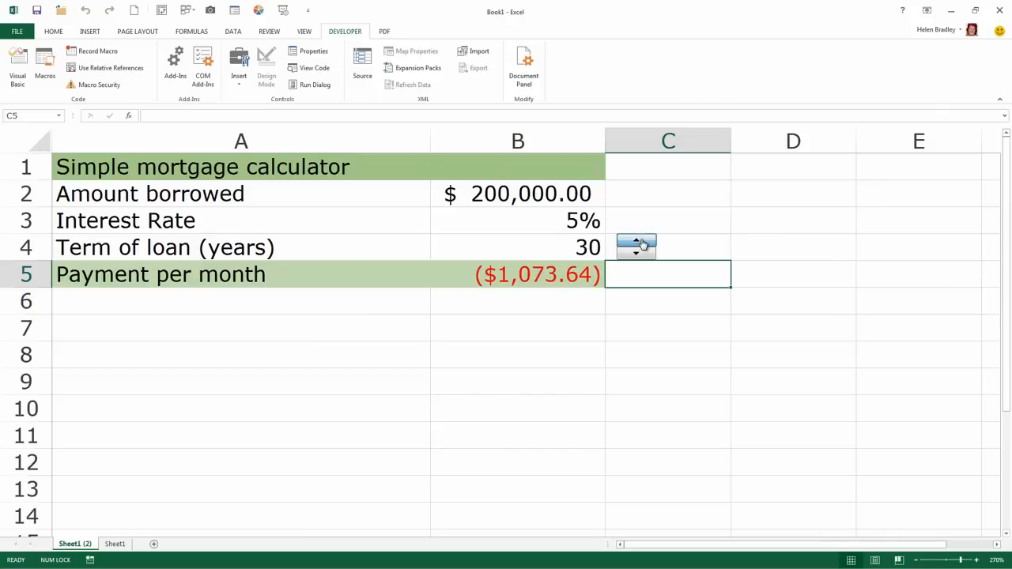
pyautogui.click(642, 244)
# Step: Lower the loan term to 20 years with the spinner to test its lower limit
pyautogui.click(644, 255)
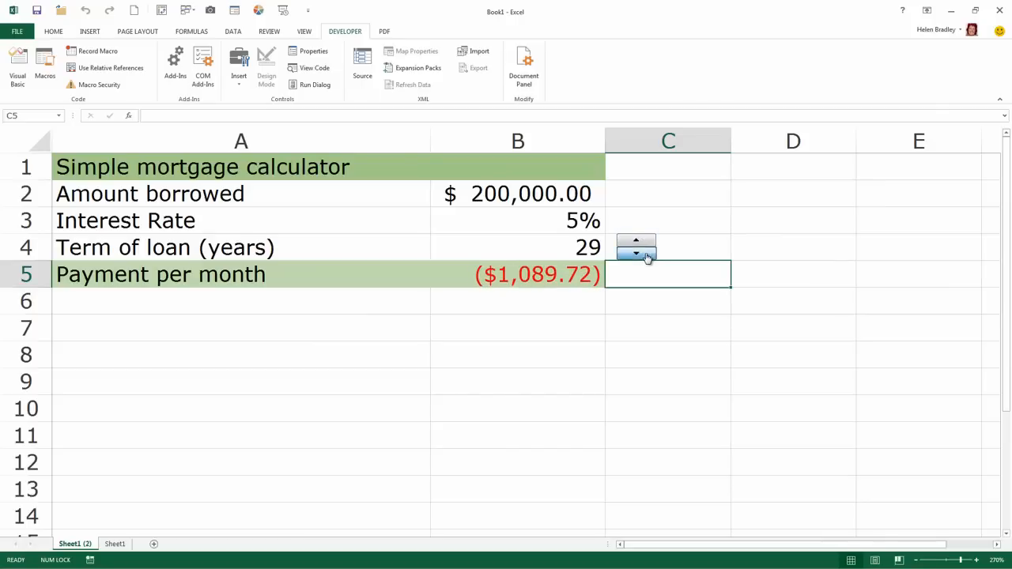
pyautogui.click(645, 255)
pyautogui.click(645, 255)
pyautogui.click(645, 255)
pyautogui.click(645, 255)
pyautogui.click(645, 255)
pyautogui.click(645, 254)
pyautogui.click(645, 254)
pyautogui.click(645, 254)
pyautogui.click(645, 255)
pyautogui.click(645, 254)
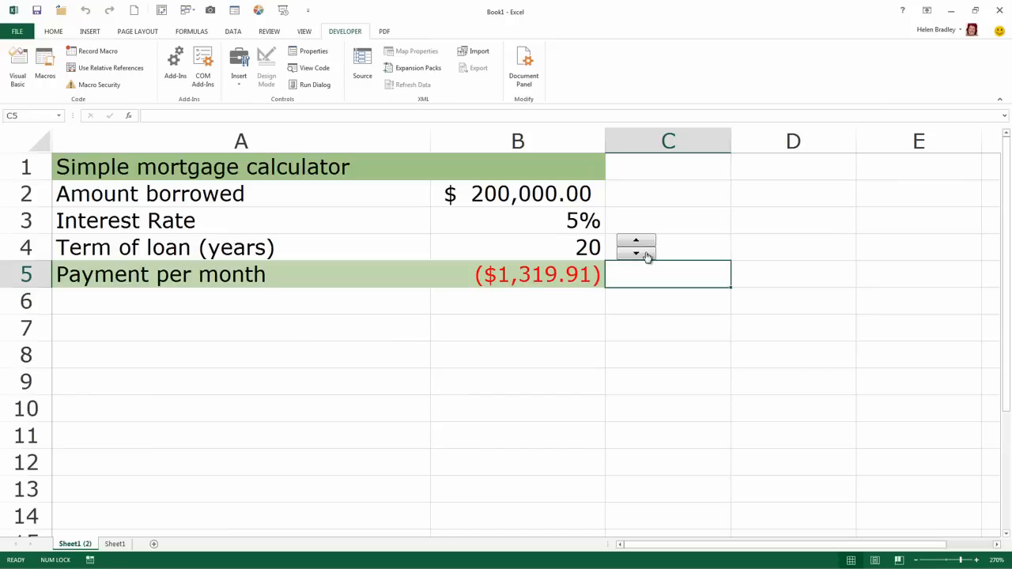
pyautogui.click(620, 355)
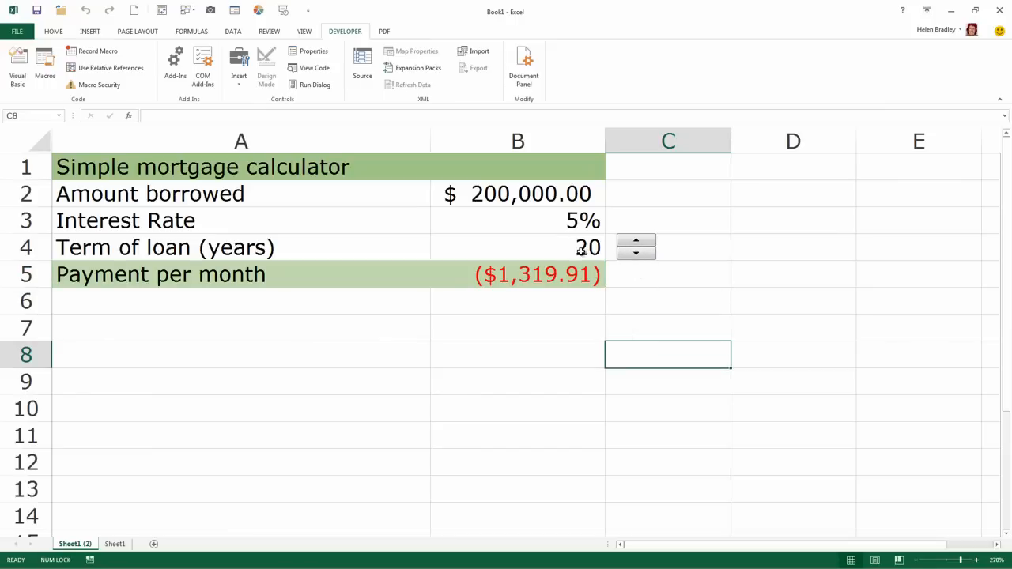
# Step: Review the spinner's Format Control settings for value limits and cell link, close them, and deselect the spinner
pyautogui.keyDown('ctrl'); pyautogui.click(635, 253); pyautogui.keyUp('ctrl')
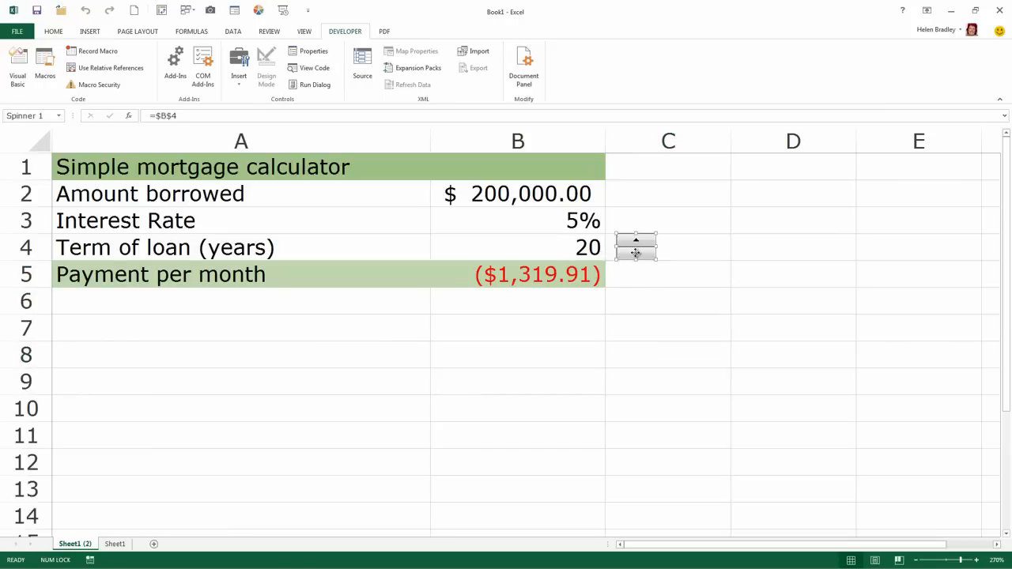
pyautogui.rightClick(638, 253)
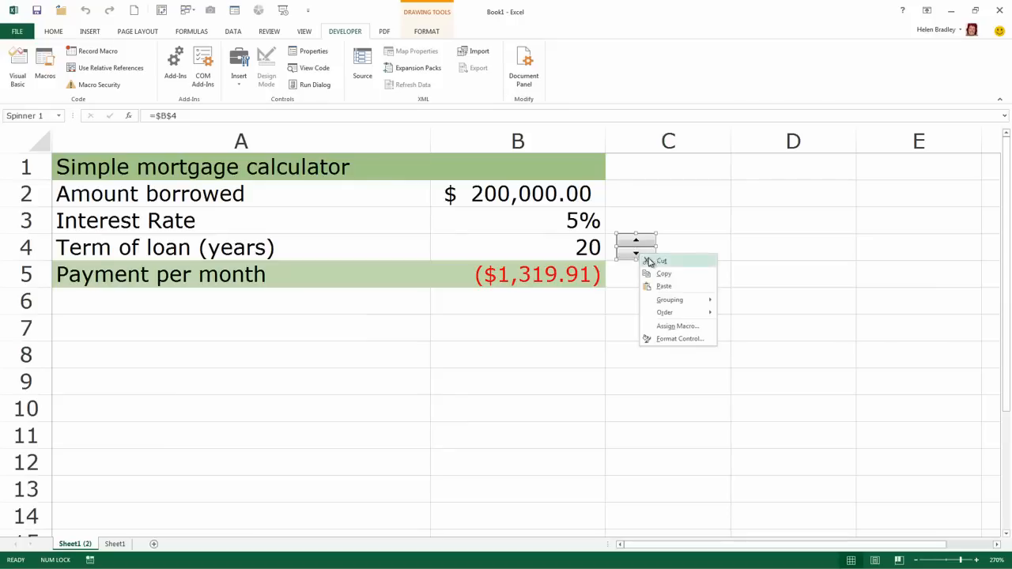
pyautogui.click(683, 336)
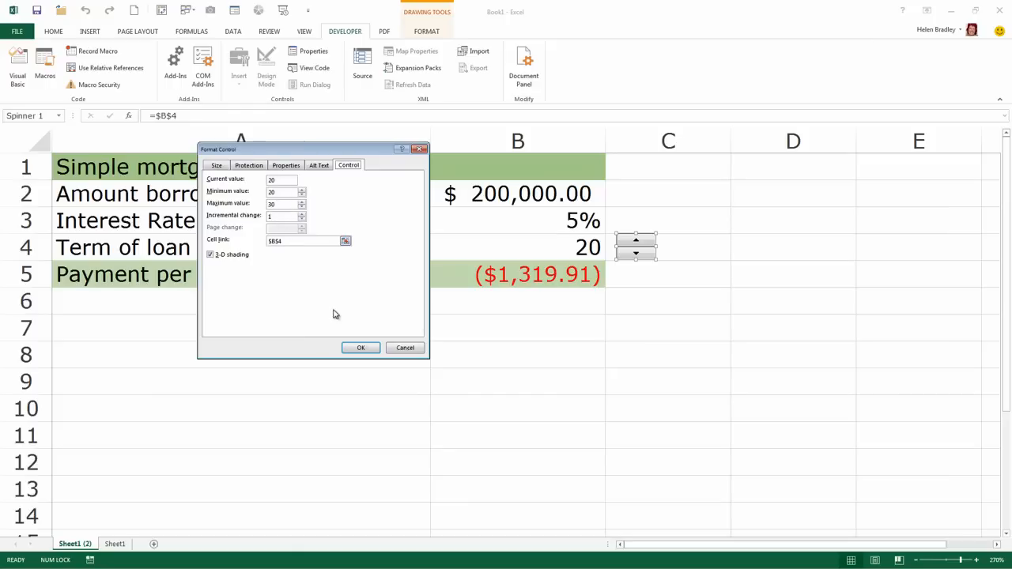
pyautogui.click(357, 348)
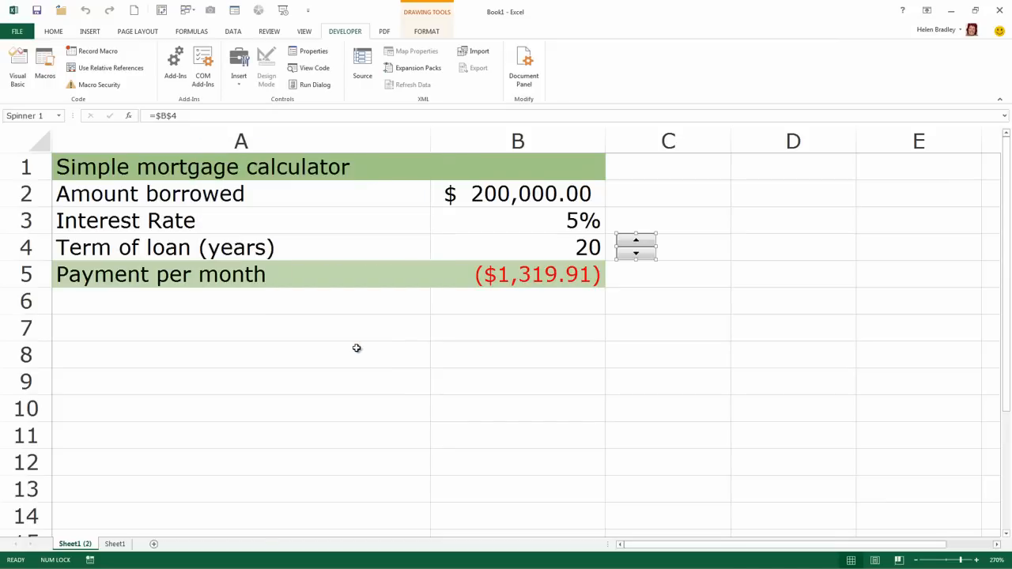
pyautogui.press('Escape')
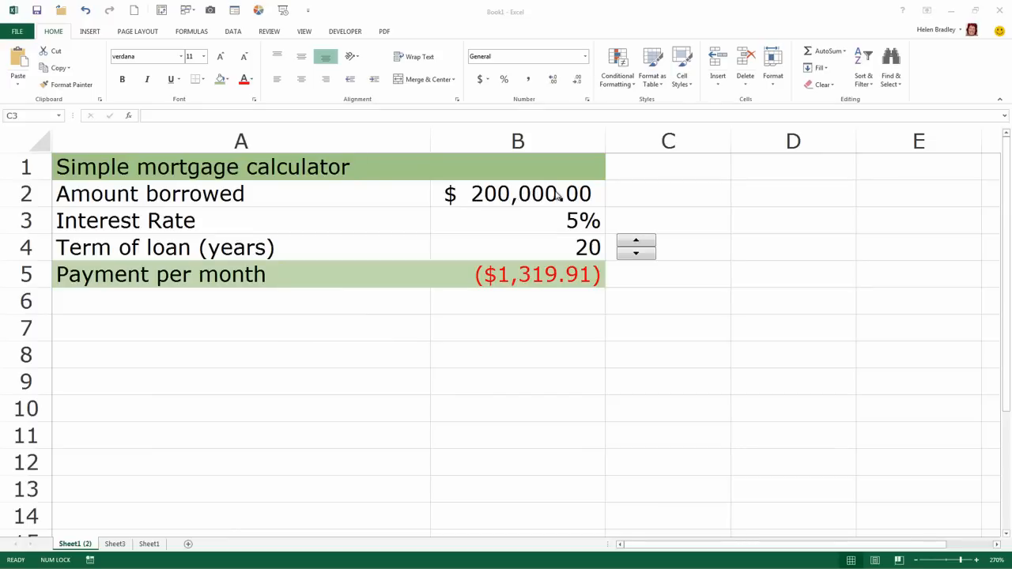
# Step: Review the loan amount range and its multiples of 10,000 in cells G5:H6 on Sheet3
pyautogui.click(116, 545)
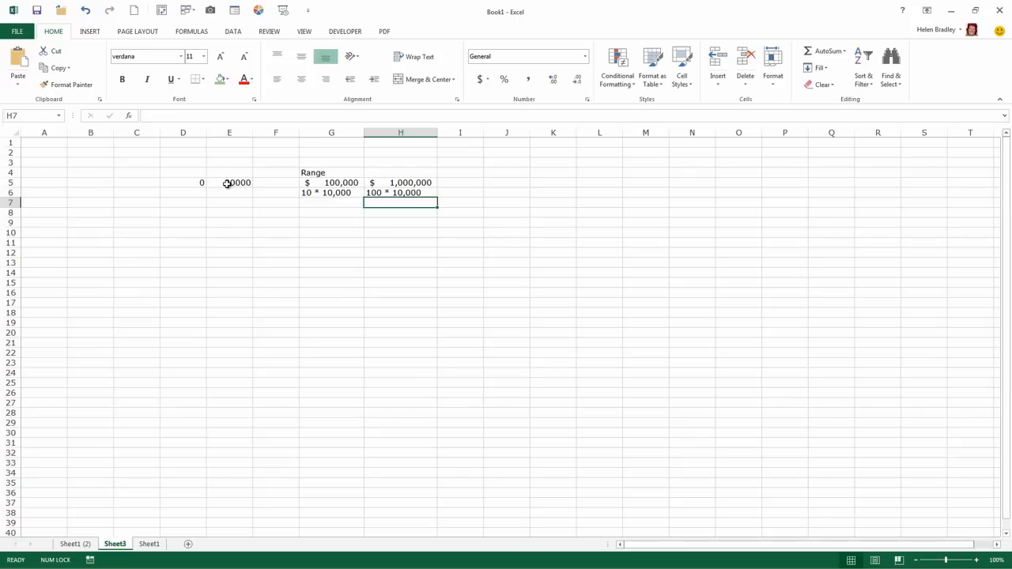
pyautogui.click(322, 182)
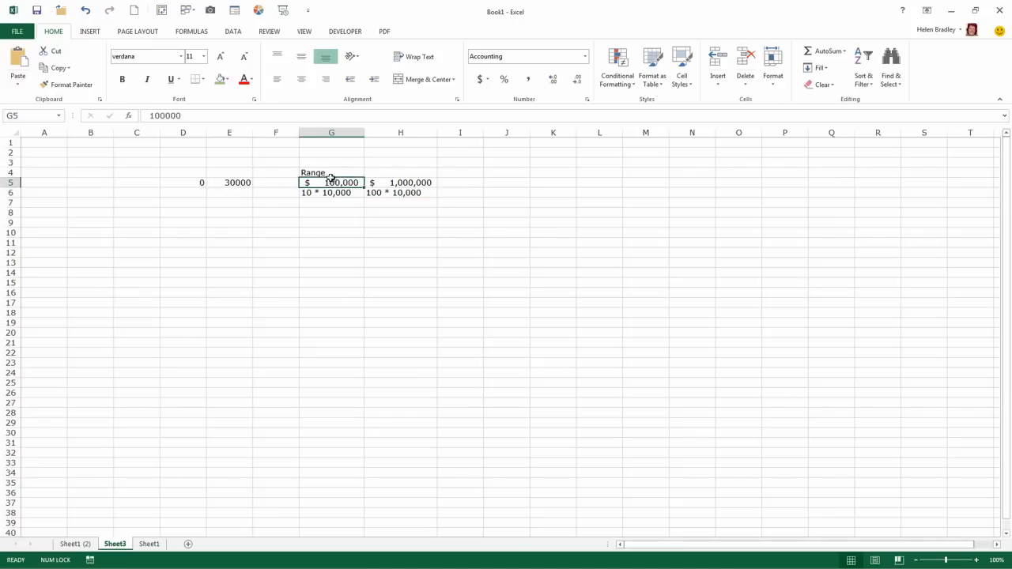
pyautogui.click(376, 183)
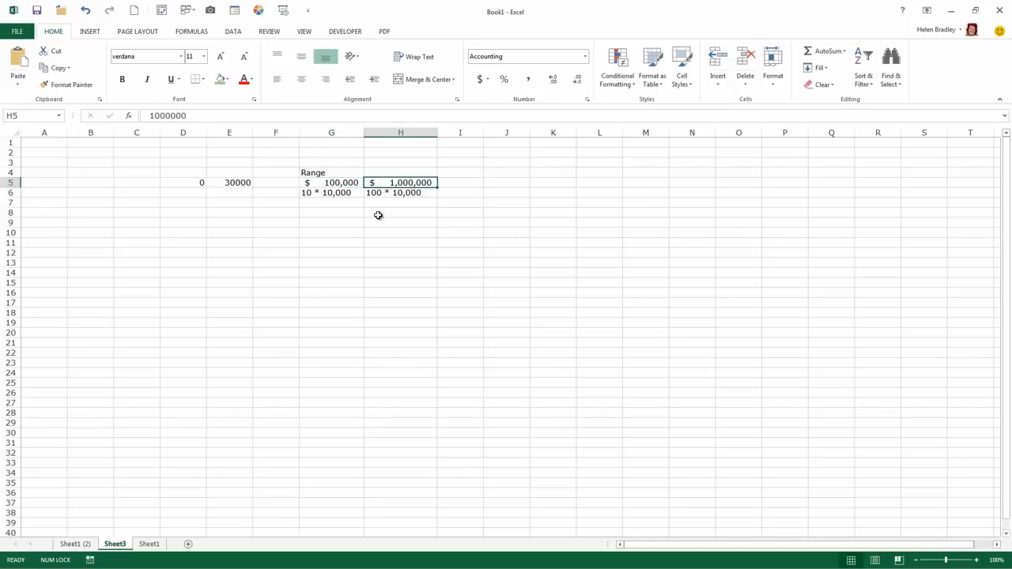
pyautogui.click(317, 192)
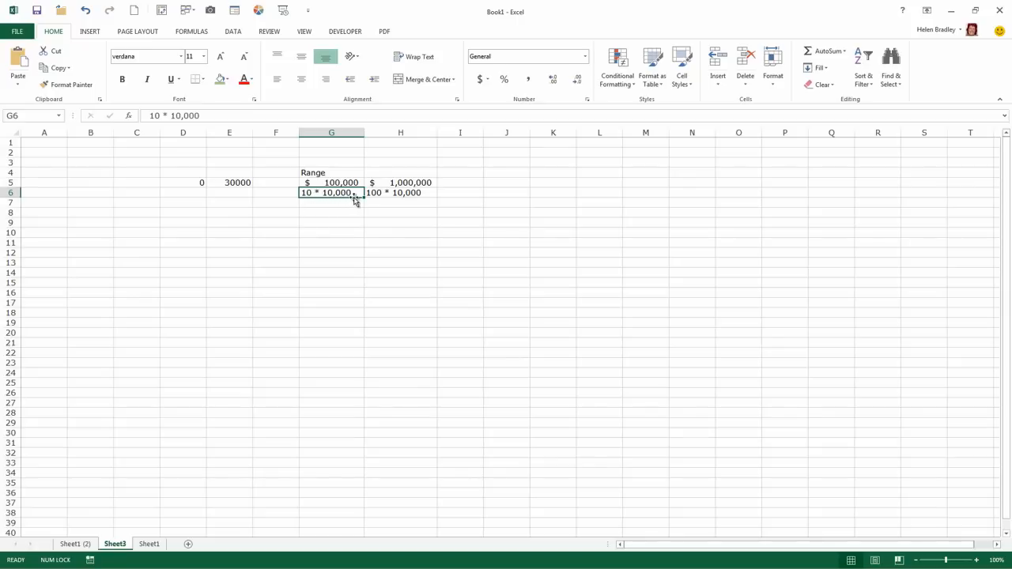
pyautogui.click(387, 195)
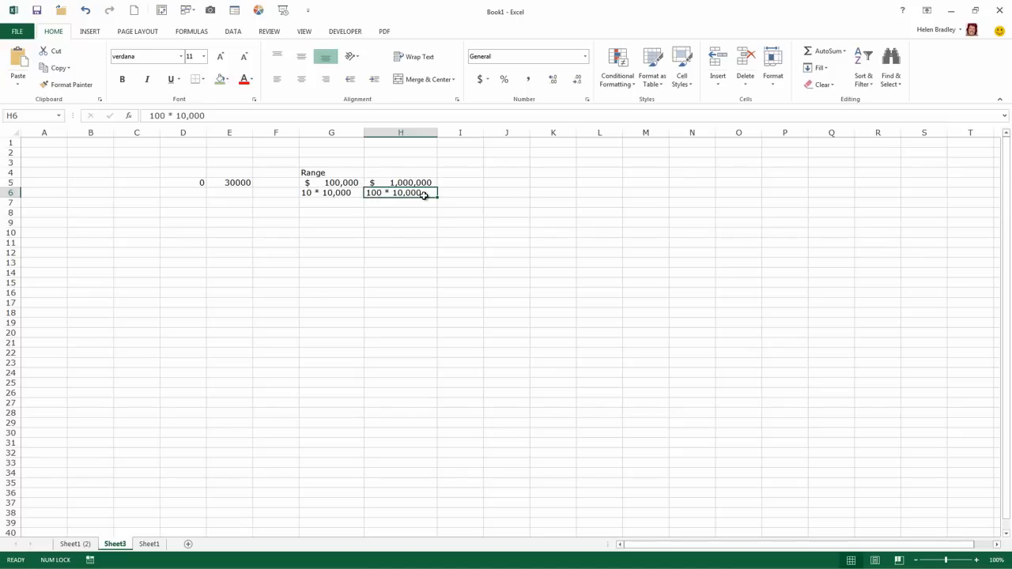
# Step: Enter the formula =D2*10000 for the amount borrowed in cell B2 on Sheet1 (2)
pyautogui.click(77, 543)
pyautogui.click(474, 193)
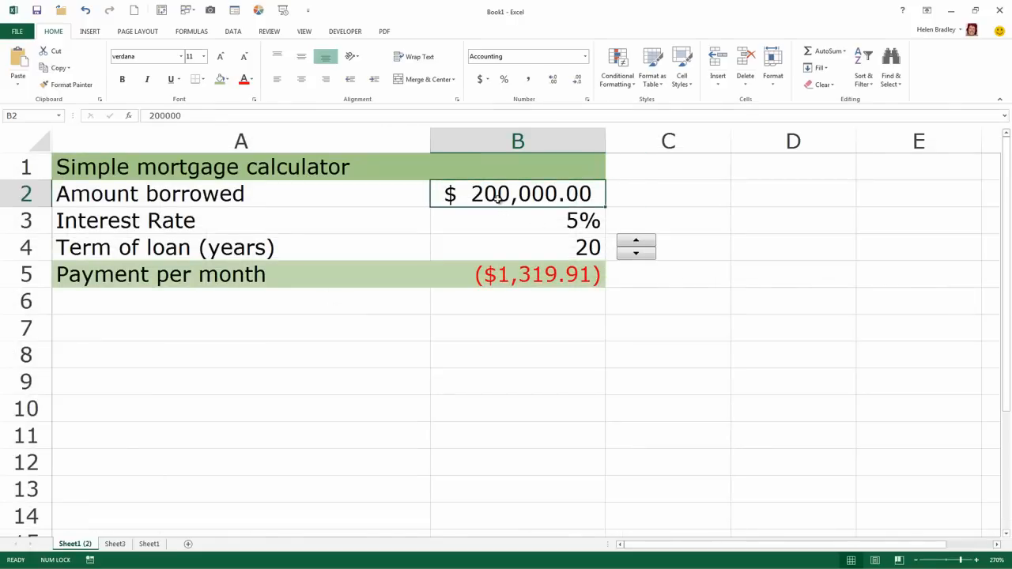
pyautogui.write('=')
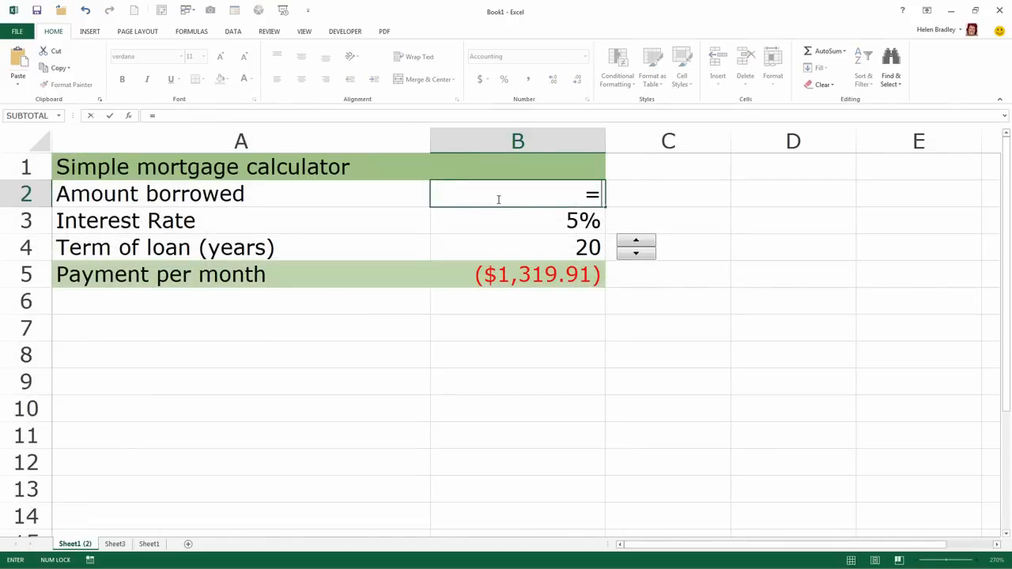
pyautogui.click(764, 191)
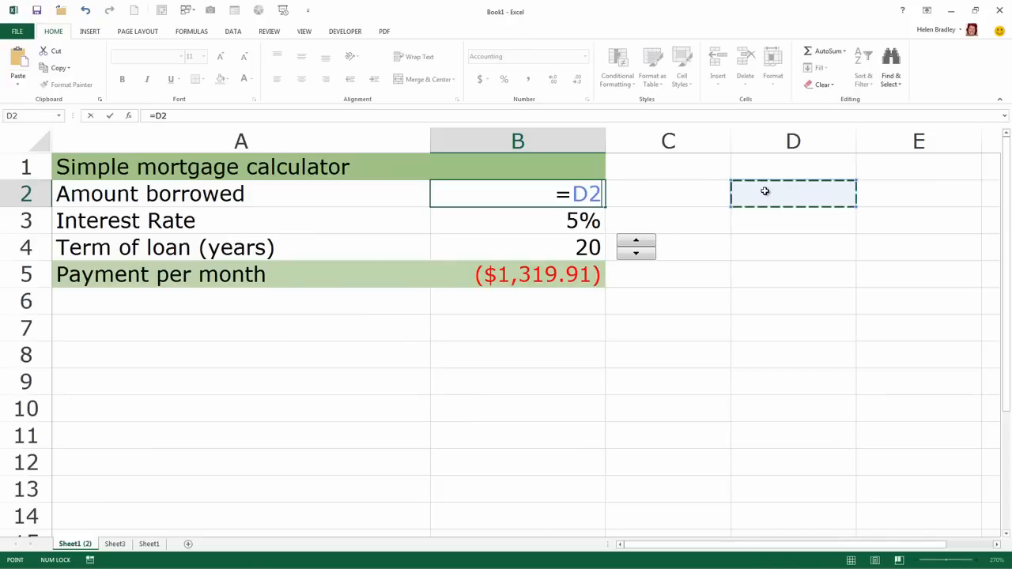
pyautogui.write('*10000')
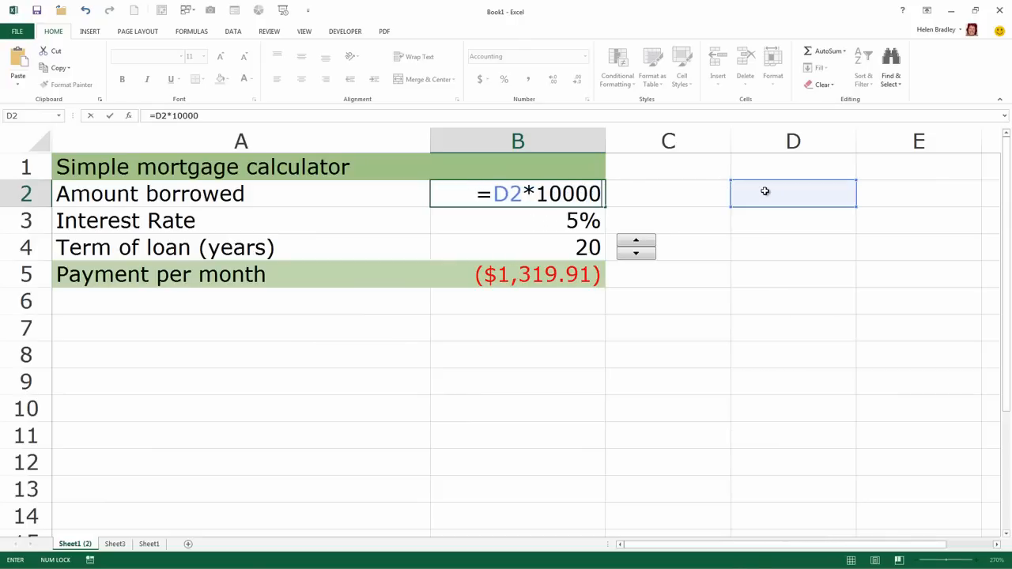
pyautogui.press('Return')
# Step: Draw a form control spinner in cell C2 beside the amount borrowed, matching the size of the loan term spinner
pyautogui.click(786, 190)
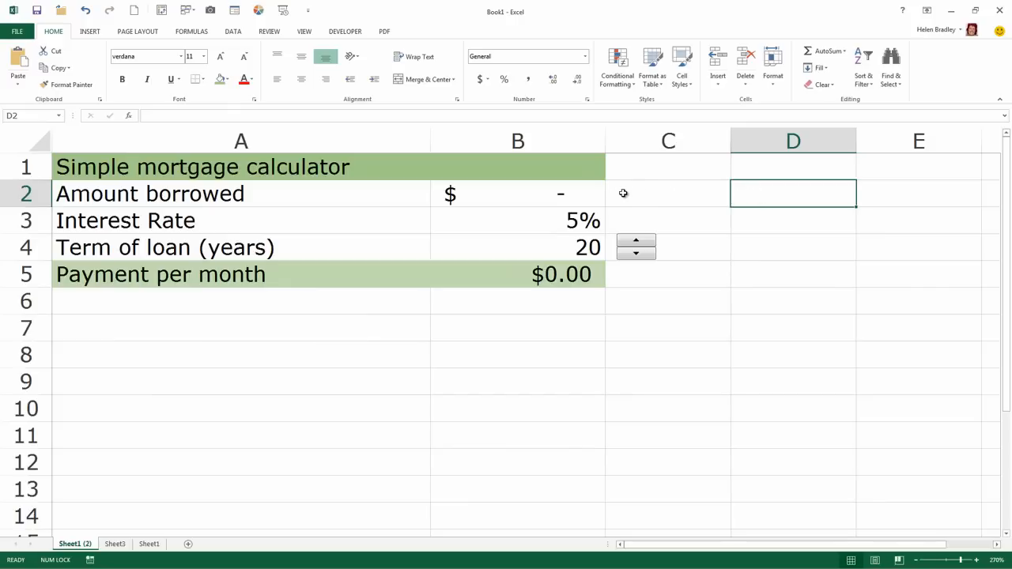
pyautogui.click(345, 30)
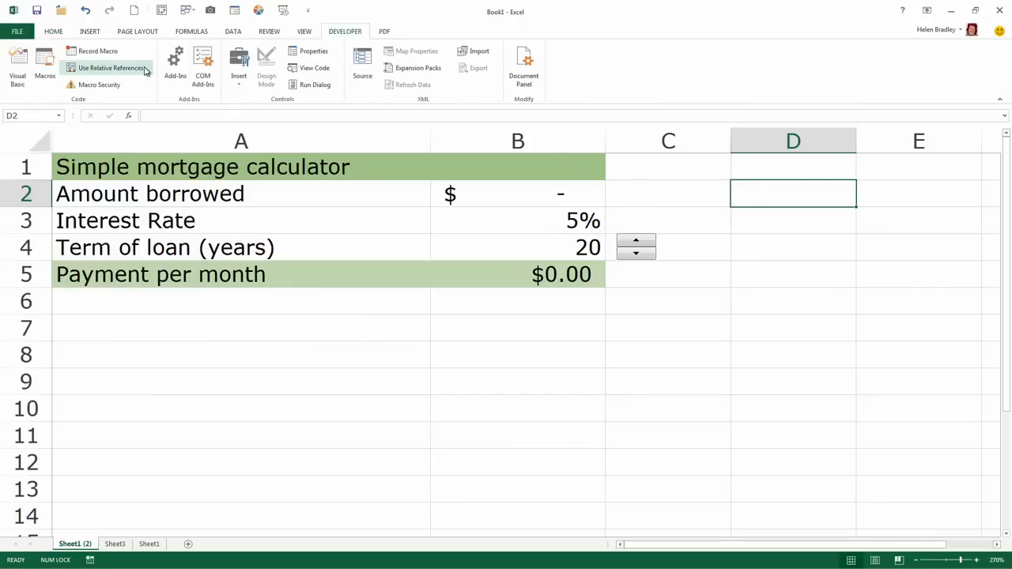
pyautogui.click(239, 78)
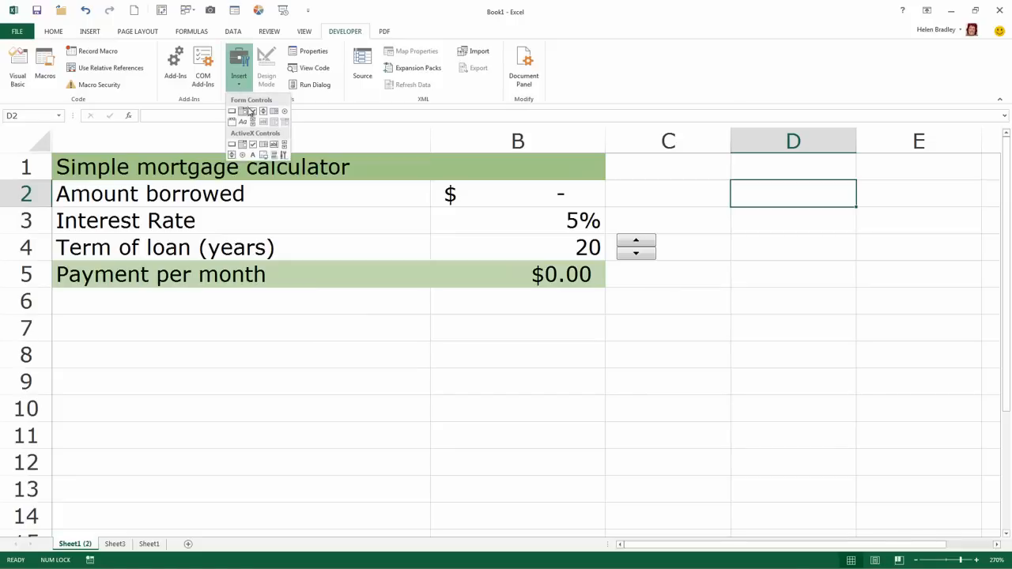
pyautogui.click(264, 113)
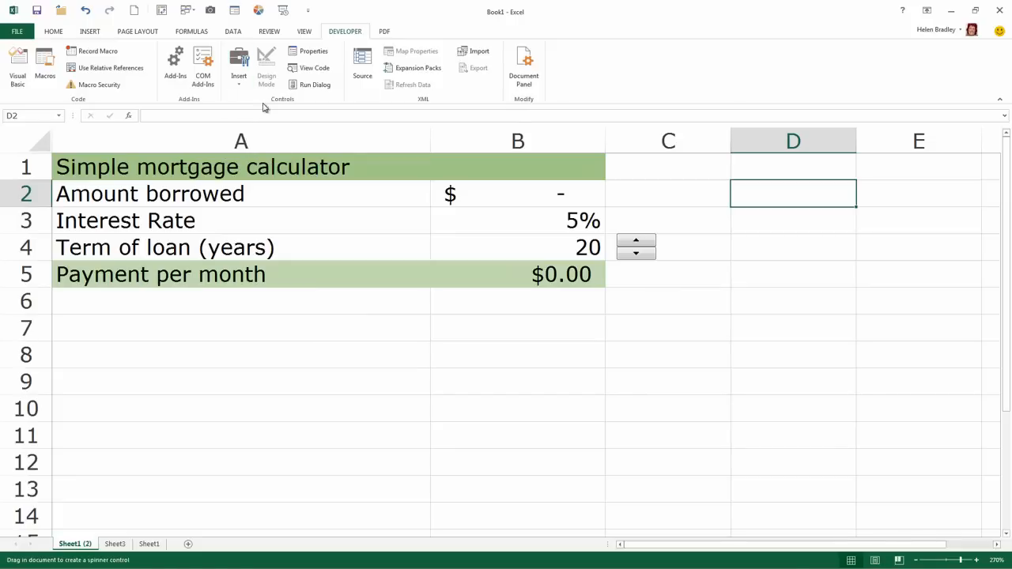
pyautogui.moveTo(615, 184); pyautogui.dragTo(654, 208)
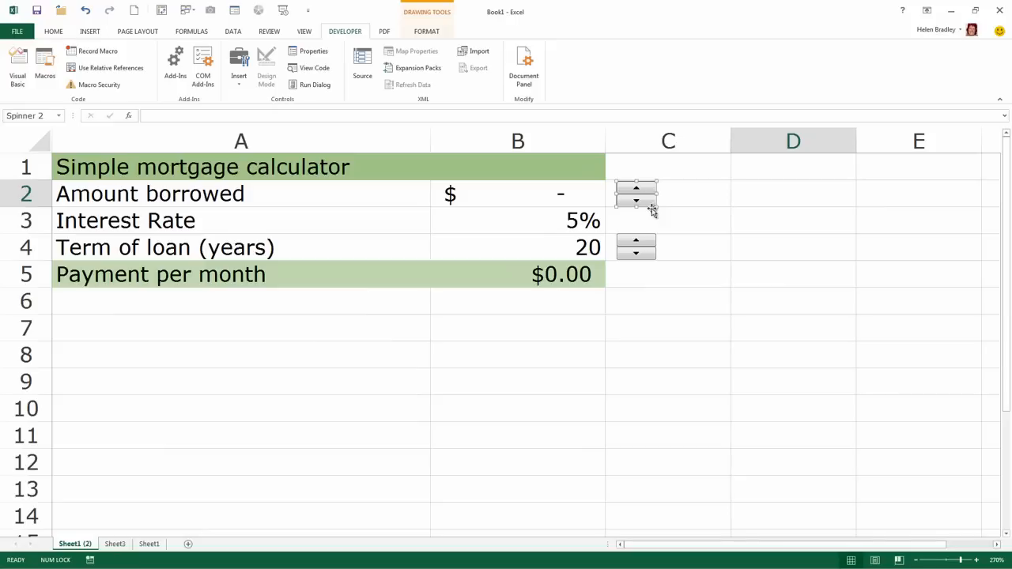
# Step: Format the amount spinner with current value 20, minimum 10 and maximum 100, link it to cell $D$2, and deselect it
pyautogui.rightClick(645, 197)
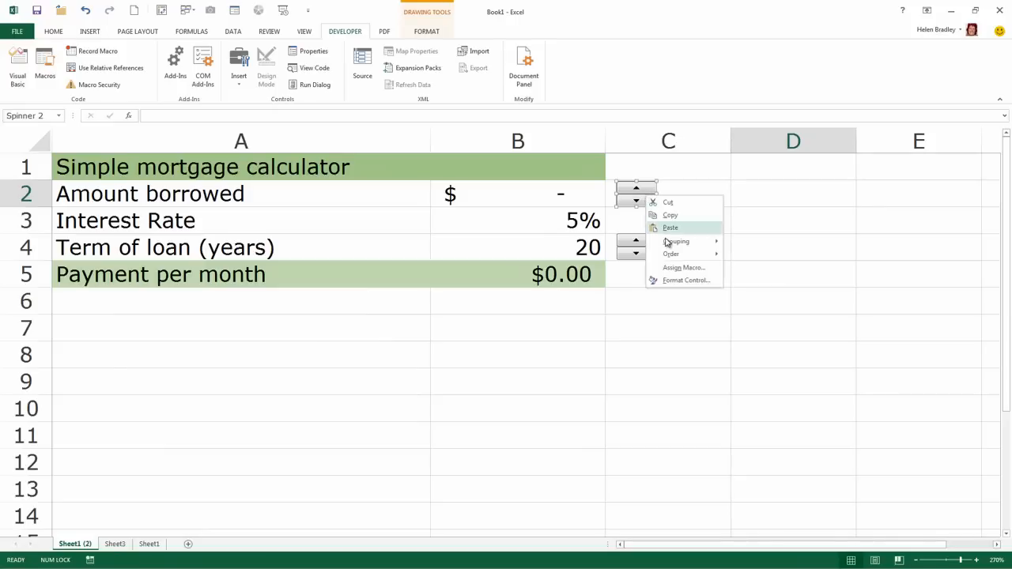
pyautogui.click(678, 280)
pyautogui.moveTo(322, 159); pyautogui.dragTo(384, 205)
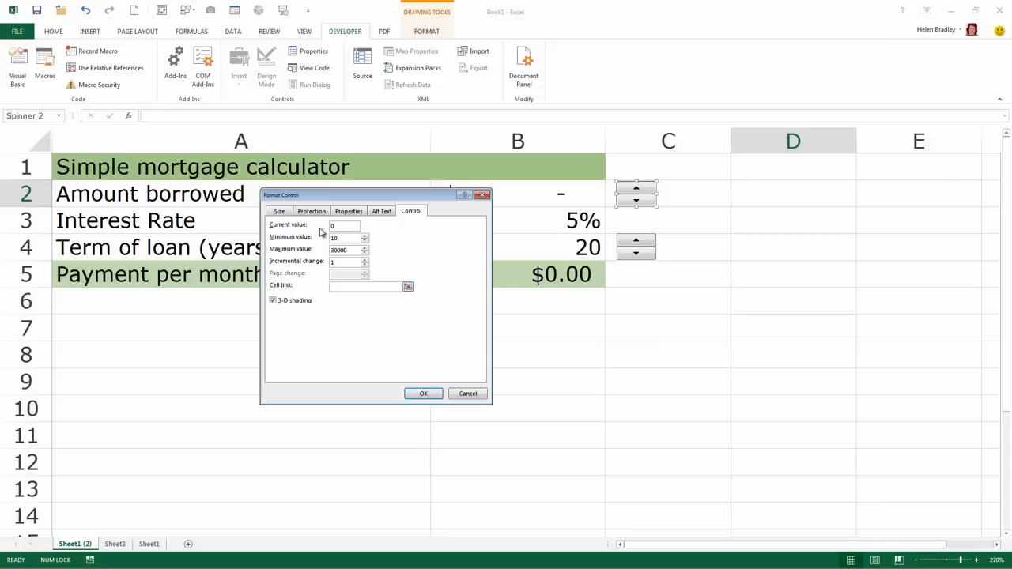
pyautogui.moveTo(348, 249); pyautogui.dragTo(325, 251)
pyautogui.moveTo(340, 226); pyautogui.dragTo(320, 227)
pyautogui.moveTo(374, 198); pyautogui.dragTo(403, 230)
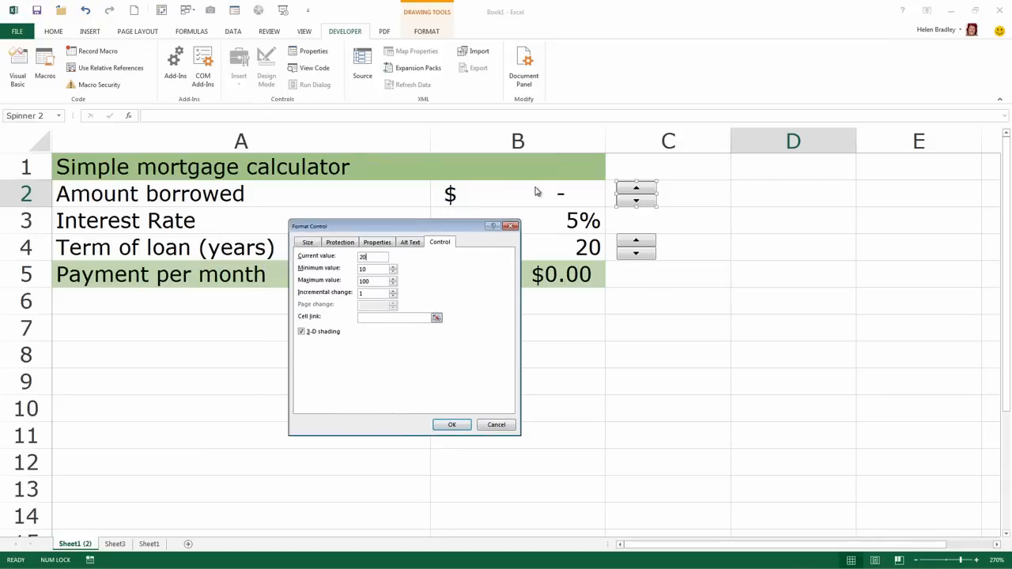
pyautogui.click(415, 318)
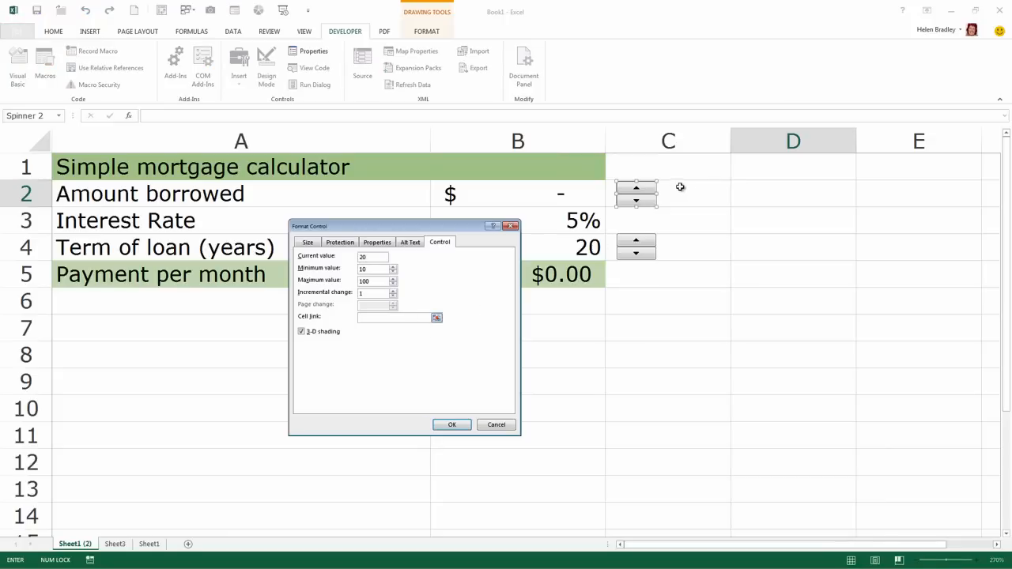
pyautogui.click(765, 192)
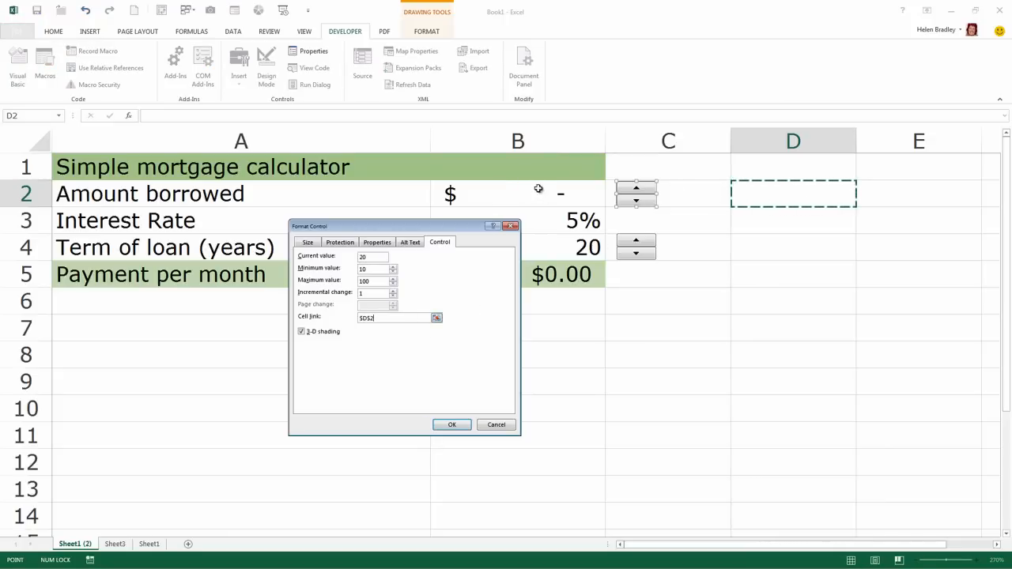
pyautogui.click(451, 427)
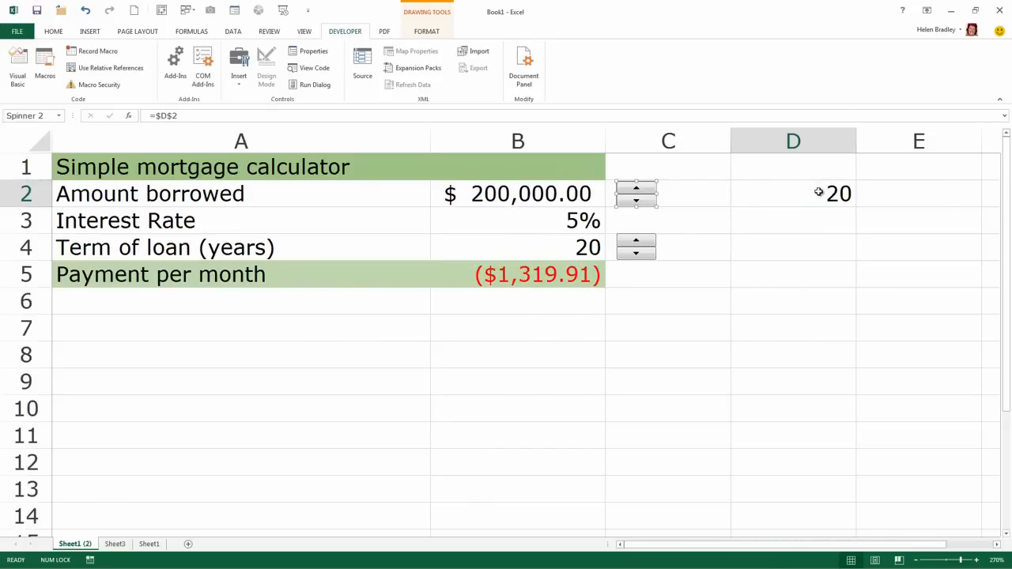
pyautogui.click(671, 224)
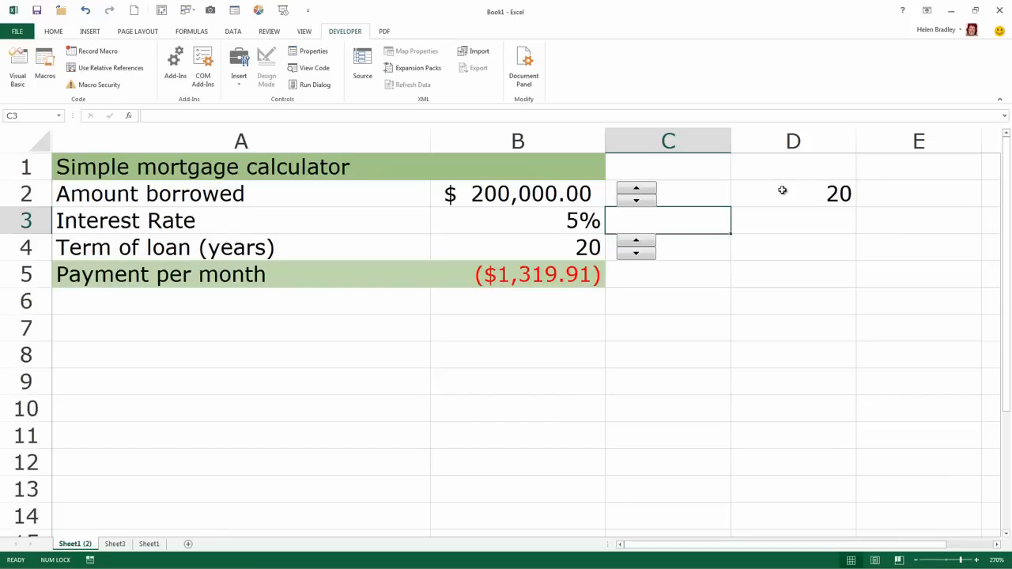
# Step: Check B2's formula, raise the amount borrowed to its $1,000,000 limit with the spinner, and widen column B to fit the amount
pyautogui.click(516, 194)
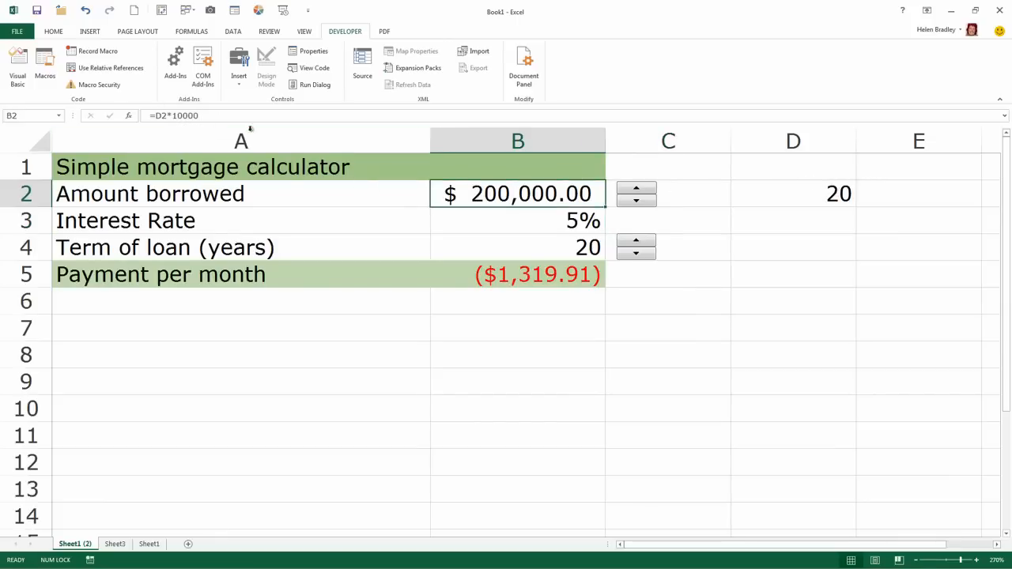
pyautogui.click(706, 338)
pyautogui.click(646, 190)
pyautogui.click(646, 190)
pyautogui.click(647, 190)
pyautogui.click(646, 190)
pyautogui.click(646, 190)
pyautogui.click(647, 190)
pyautogui.click(647, 191)
pyautogui.click(647, 191)
pyautogui.click(646, 190)
pyautogui.click(646, 190)
pyautogui.click(647, 191)
pyautogui.click(647, 190)
pyautogui.click(646, 191)
pyautogui.click(646, 191)
pyautogui.click(646, 190)
pyautogui.click(647, 190)
pyautogui.click(646, 191)
pyautogui.click(646, 191)
pyautogui.moveTo(647, 190); pyautogui.dragTo(647, 191)
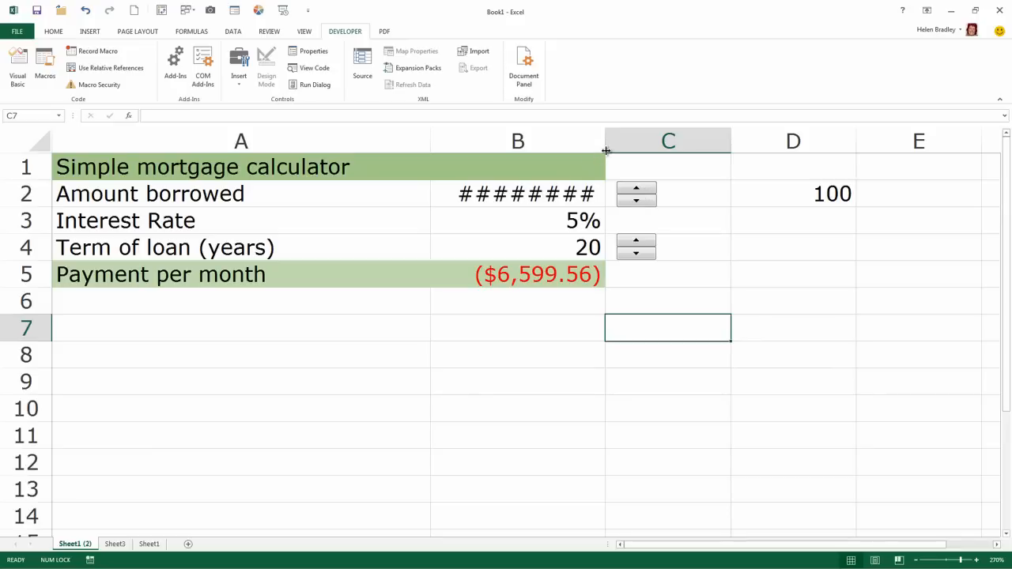
pyautogui.moveTo(606, 141); pyautogui.dragTo(627, 141)
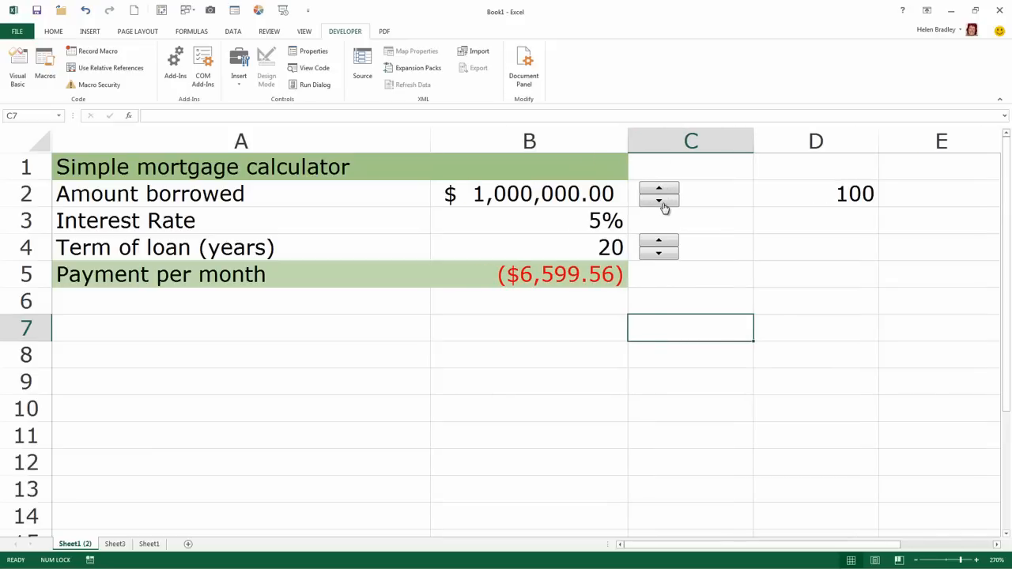
# Step: Test the amount spinner by lowering the amount borrowed to $100,000 and raising it back to $130,000
pyautogui.click(662, 203)
pyautogui.moveTo(662, 204); pyautogui.dragTo(665, 205)
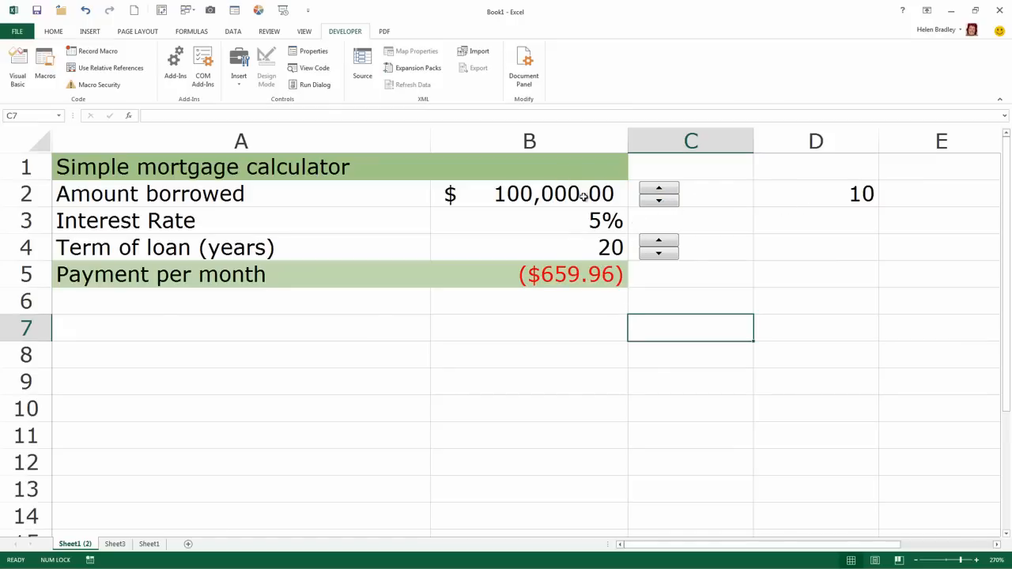
pyautogui.moveTo(659, 191); pyautogui.dragTo(658, 191)
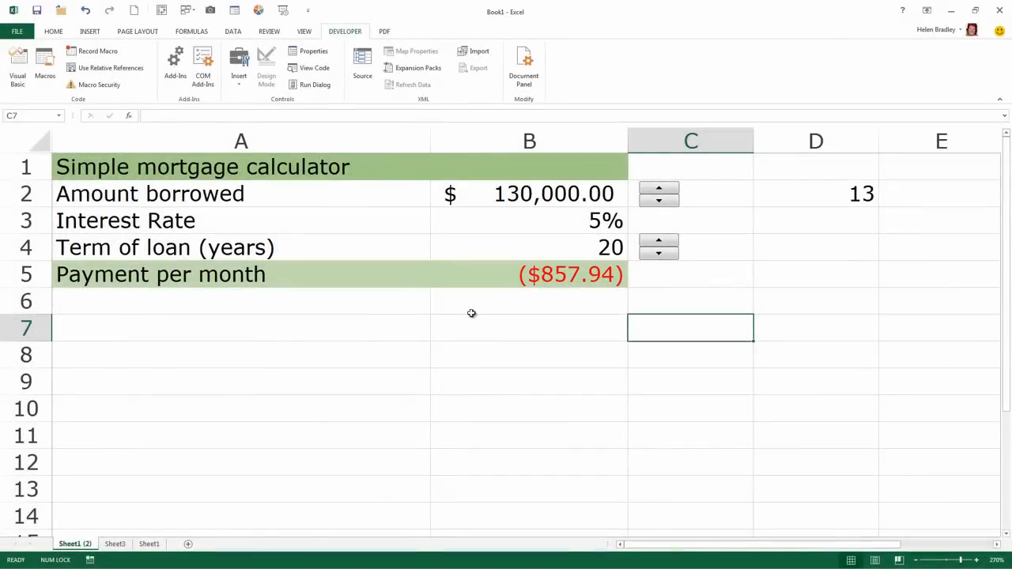
# Step: Examine the interest rate range on Sheet3, with its decimal equivalents and multiples of .01 and .001 in cells G9:H12
pyautogui.click(115, 543)
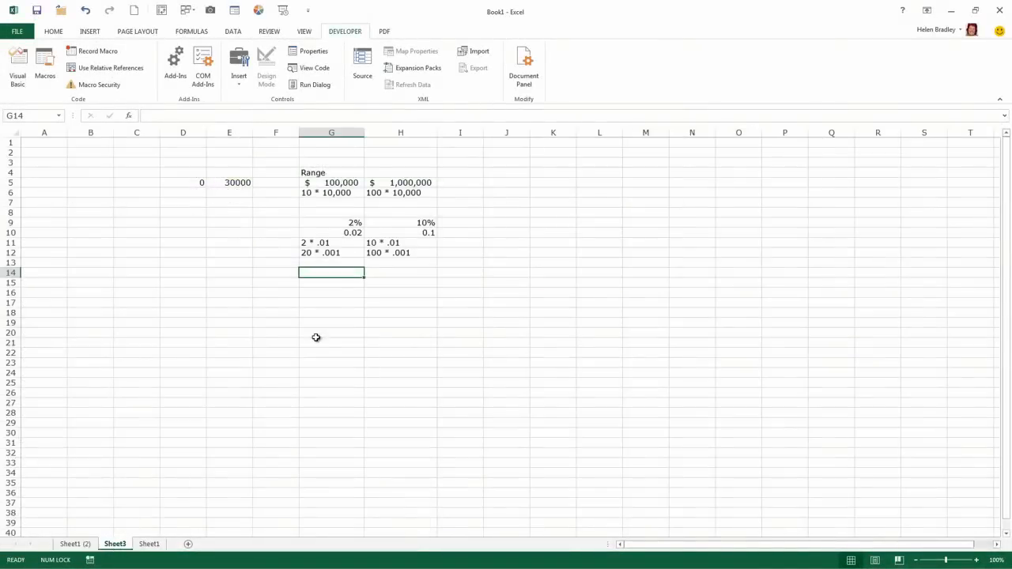
pyautogui.click(335, 223)
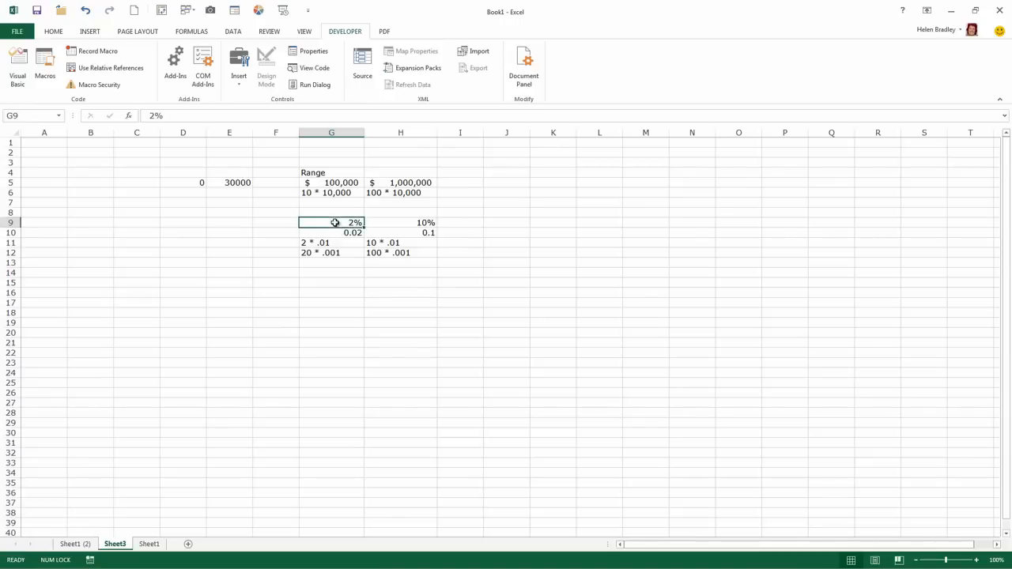
pyautogui.moveTo(397, 225); pyautogui.dragTo(402, 222)
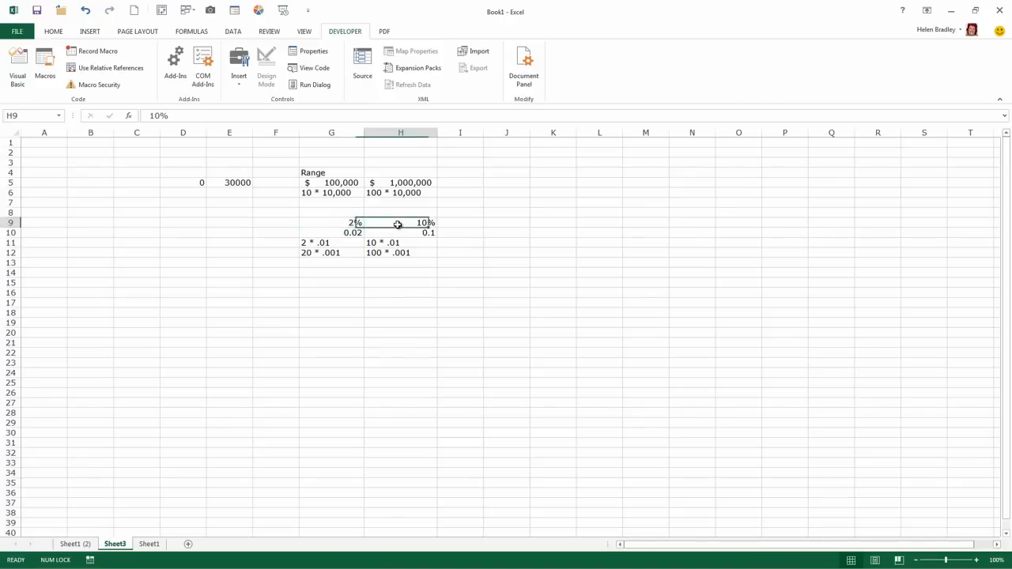
pyautogui.click(337, 232)
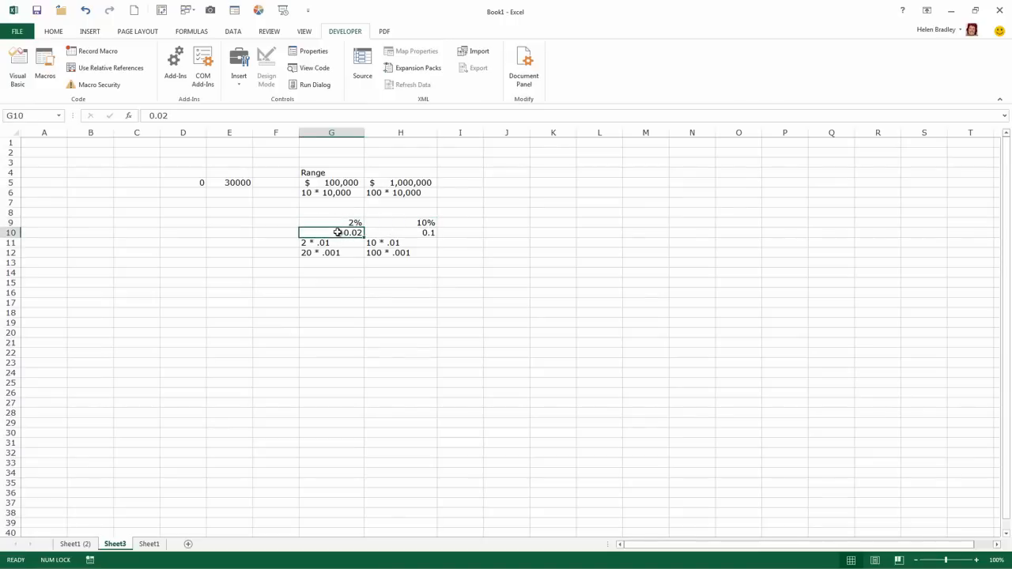
pyautogui.click(395, 233)
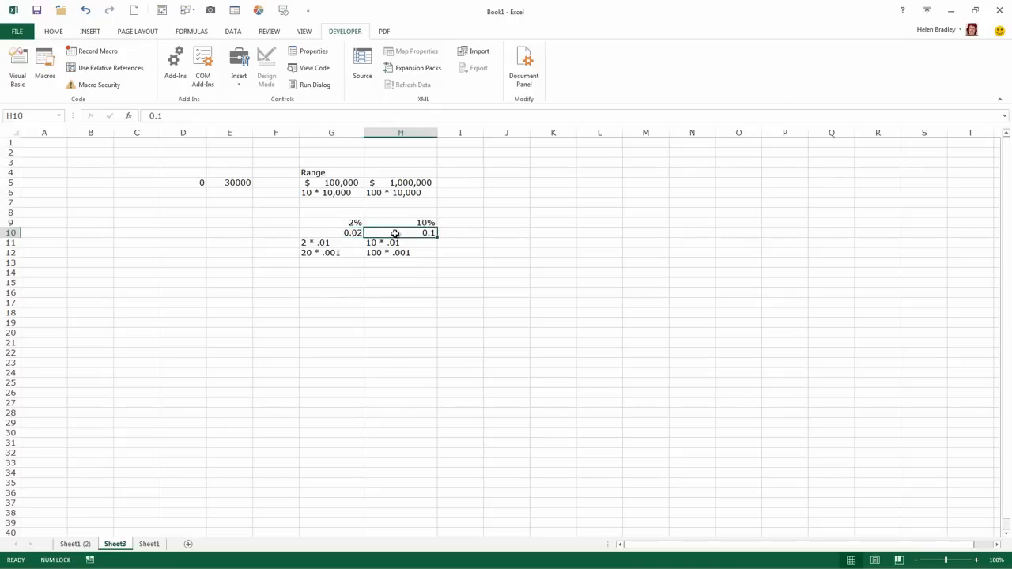
pyautogui.click(334, 243)
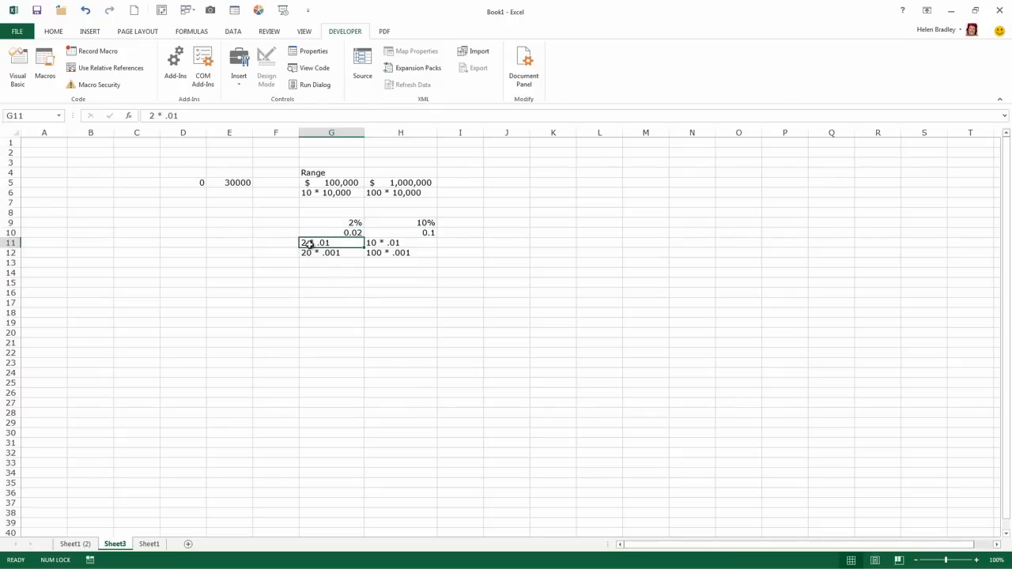
pyautogui.click(404, 243)
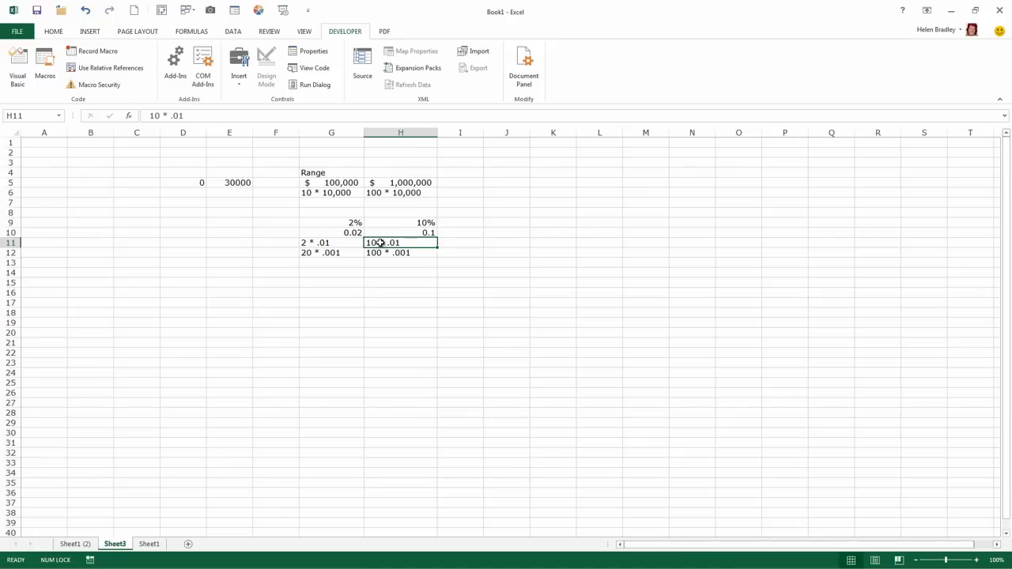
pyautogui.click(314, 252)
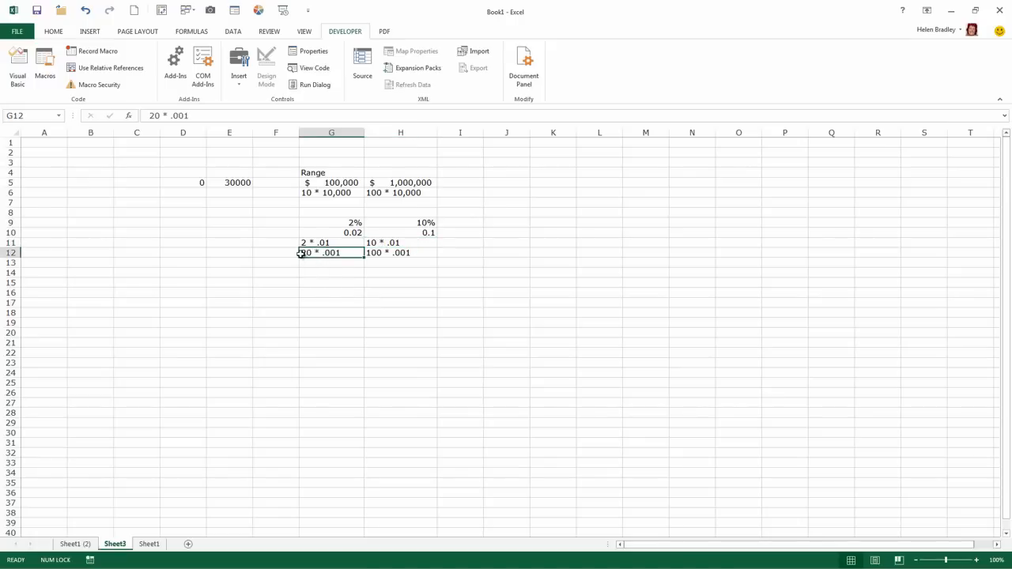
pyautogui.click(385, 253)
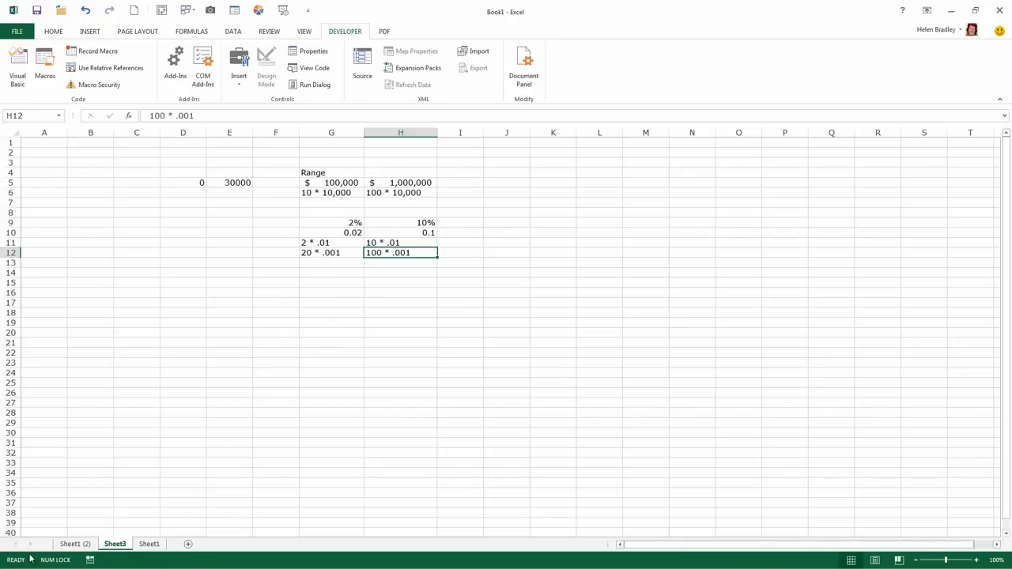
# Step: Return to the mortgage calculator on Sheet1 (2) and draw a spinner form control in cell C3 beside the interest rate
pyautogui.click(75, 544)
pyautogui.click(686, 232)
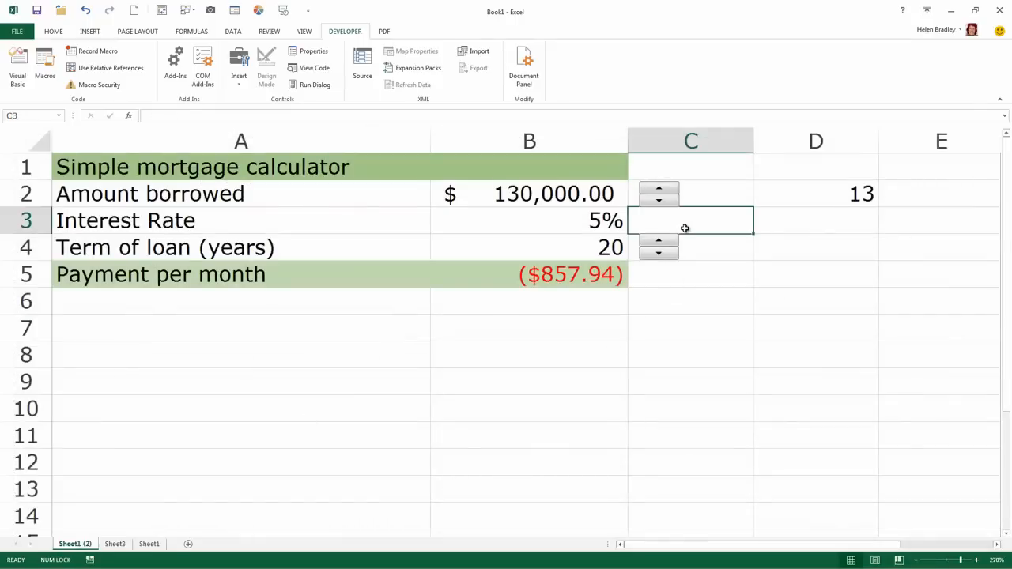
pyautogui.click(238, 79)
pyautogui.click(263, 112)
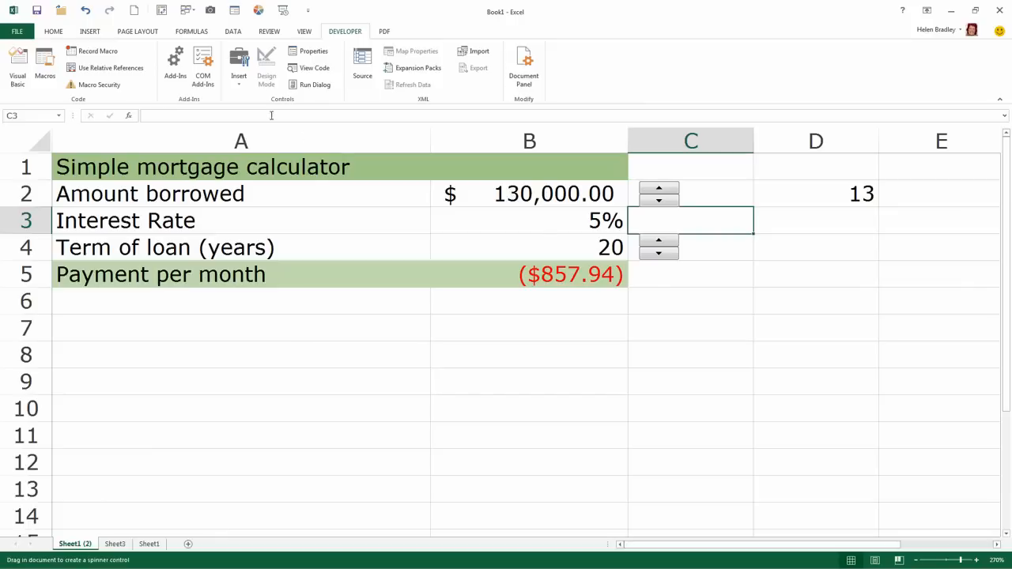
pyautogui.moveTo(640, 209); pyautogui.dragTo(671, 229)
# Step: Format the interest rate spinner with minimum 20, maximum 100 and incremental change 1, and link it to cell $D$3
pyautogui.rightClick(671, 229)
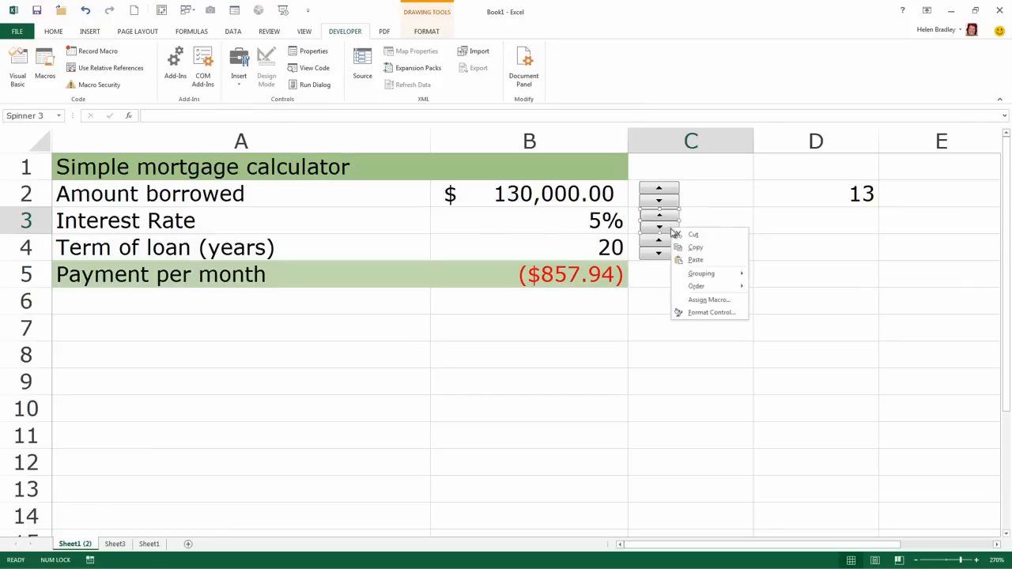
pyautogui.click(706, 313)
pyautogui.moveTo(446, 229); pyautogui.dragTo(485, 181)
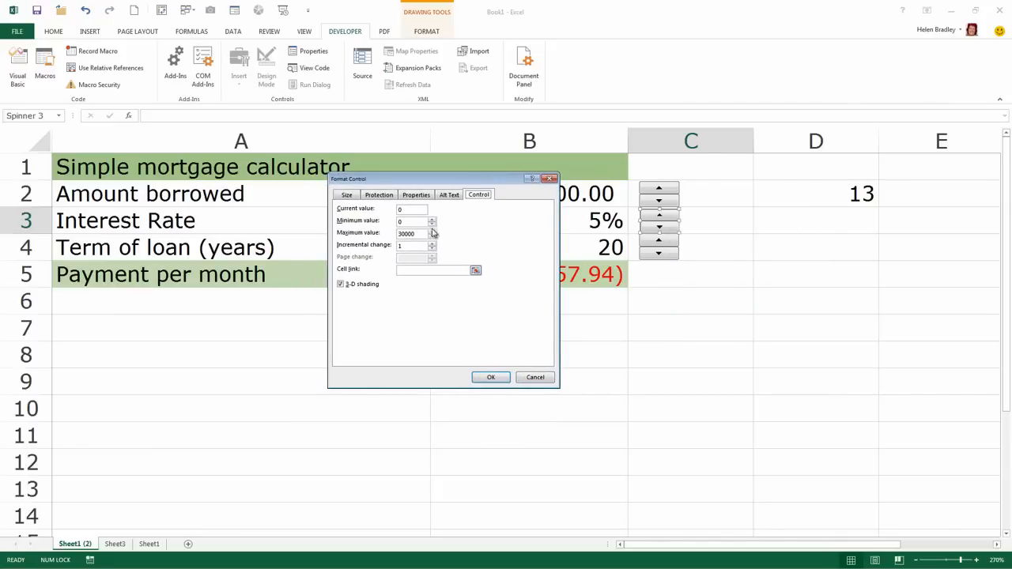
pyautogui.moveTo(409, 223); pyautogui.dragTo(397, 226)
pyautogui.write('20')
pyautogui.moveTo(421, 234); pyautogui.dragTo(398, 235)
pyautogui.click(411, 272)
pyautogui.click(832, 216)
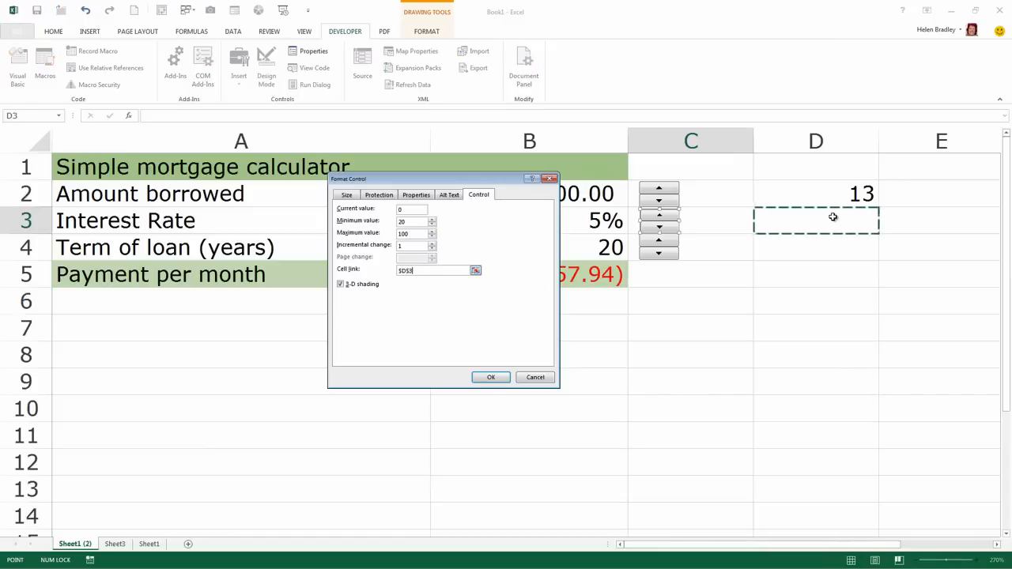
pyautogui.click(490, 377)
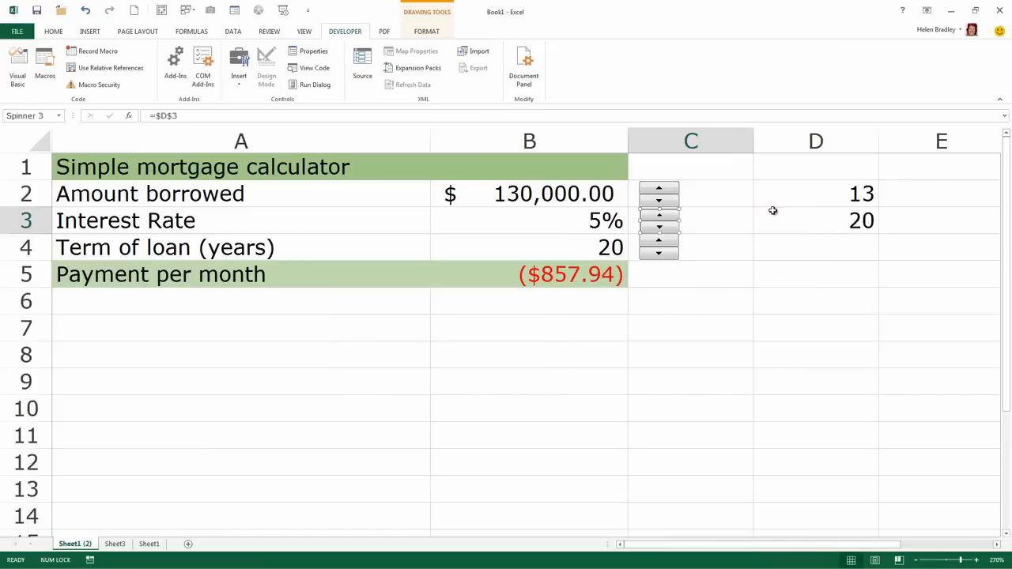
# Step: Replace the interest rate in B3 with the formula =D3*.001
pyautogui.click(576, 221)
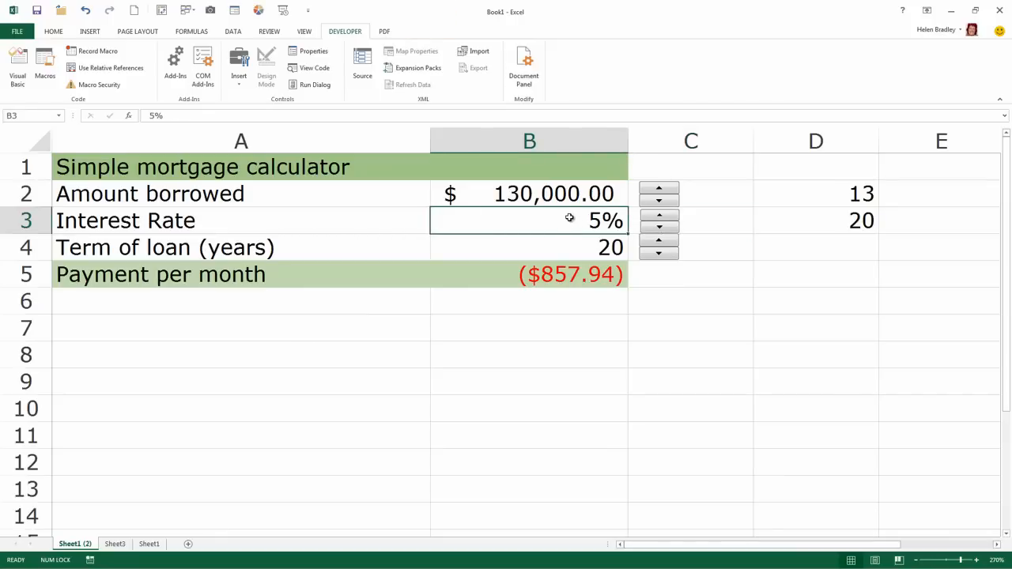
pyautogui.write('=')
pyautogui.click(805, 218)
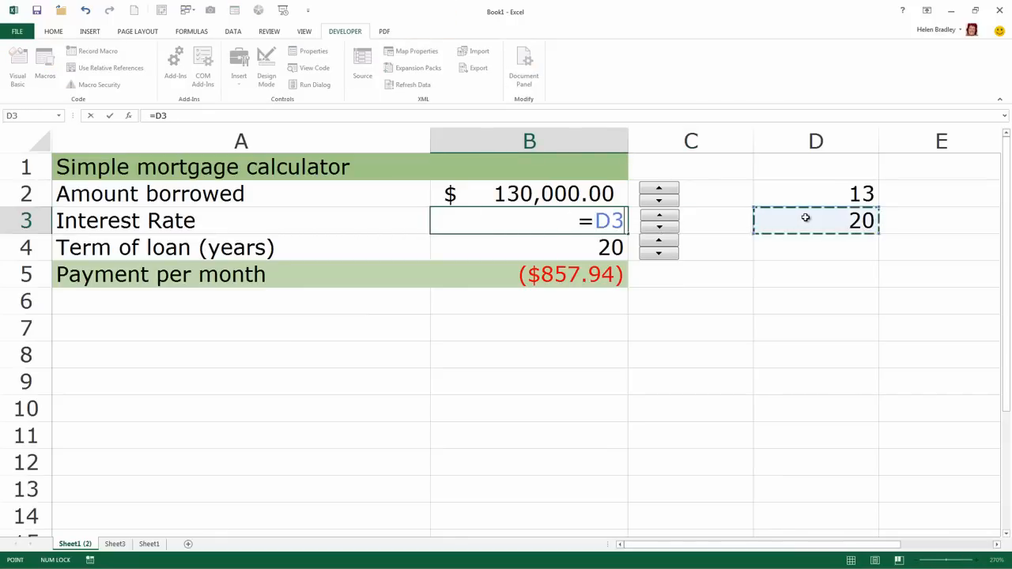
pyautogui.write('*.001')
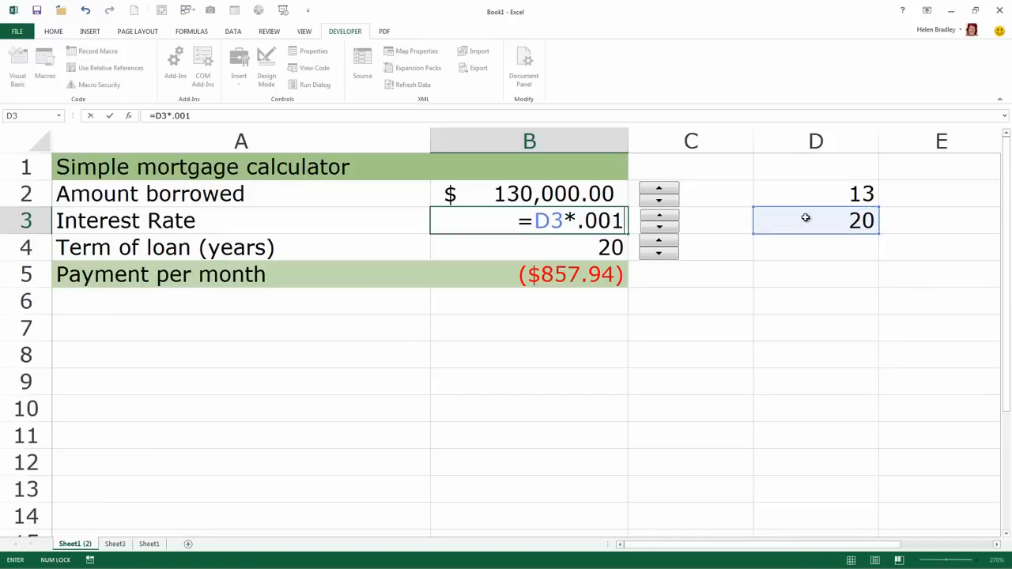
pyautogui.press('Return')
# Step: Raise the interest rate one increment with its spinner and format B3 as a percentage with two decimal places
pyautogui.click(582, 219)
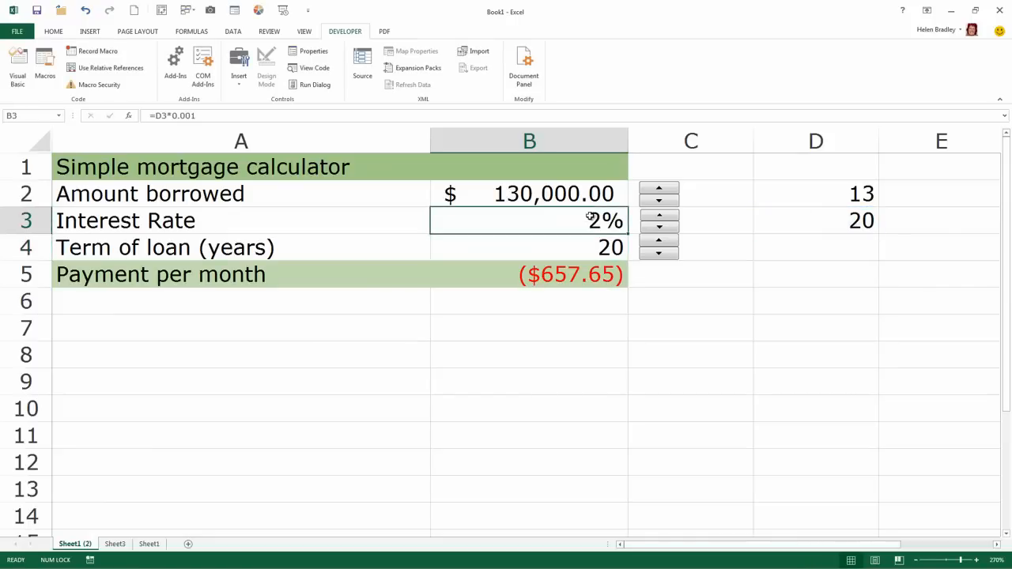
pyautogui.click(660, 216)
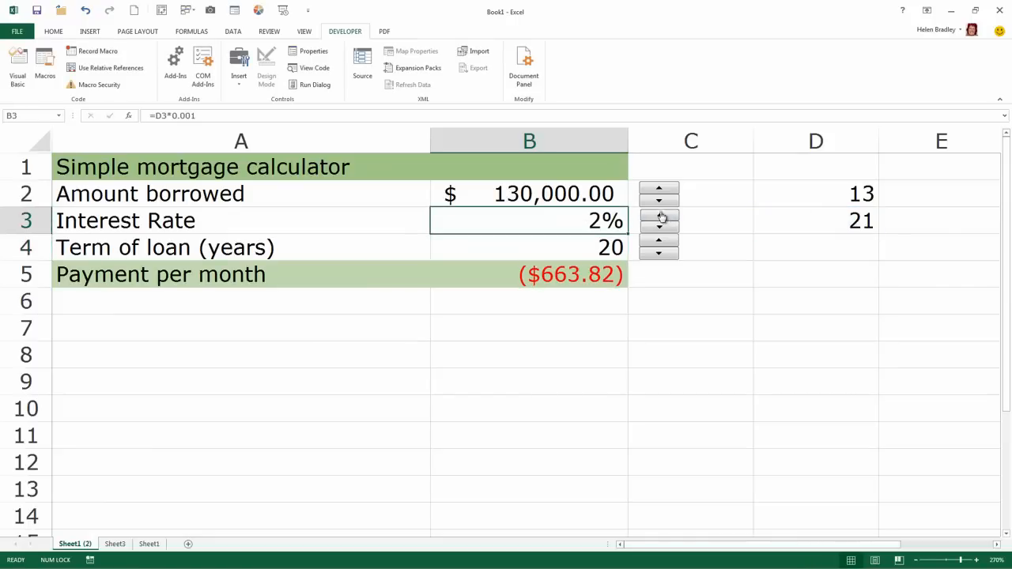
pyautogui.click(54, 32)
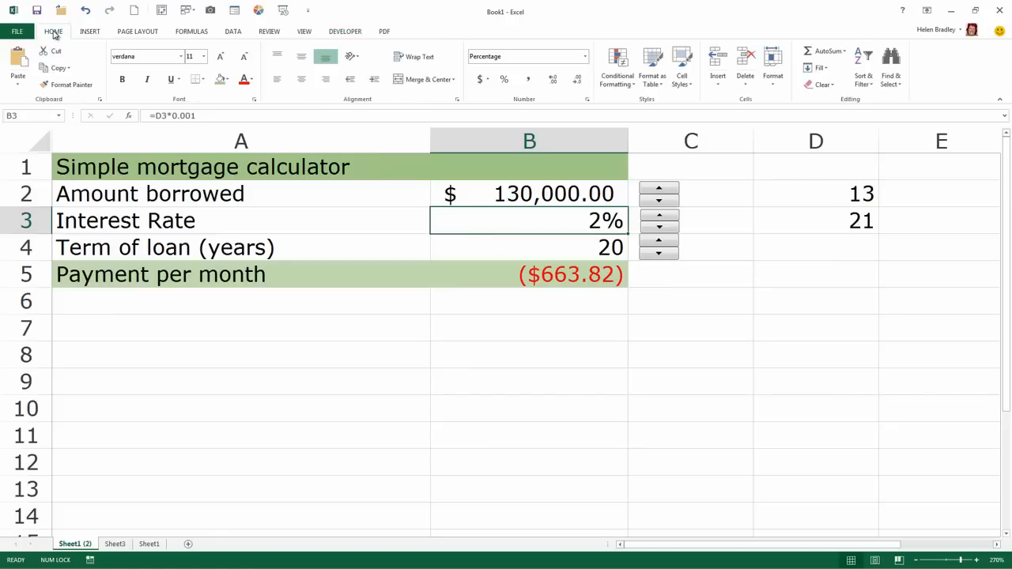
pyautogui.click(552, 82)
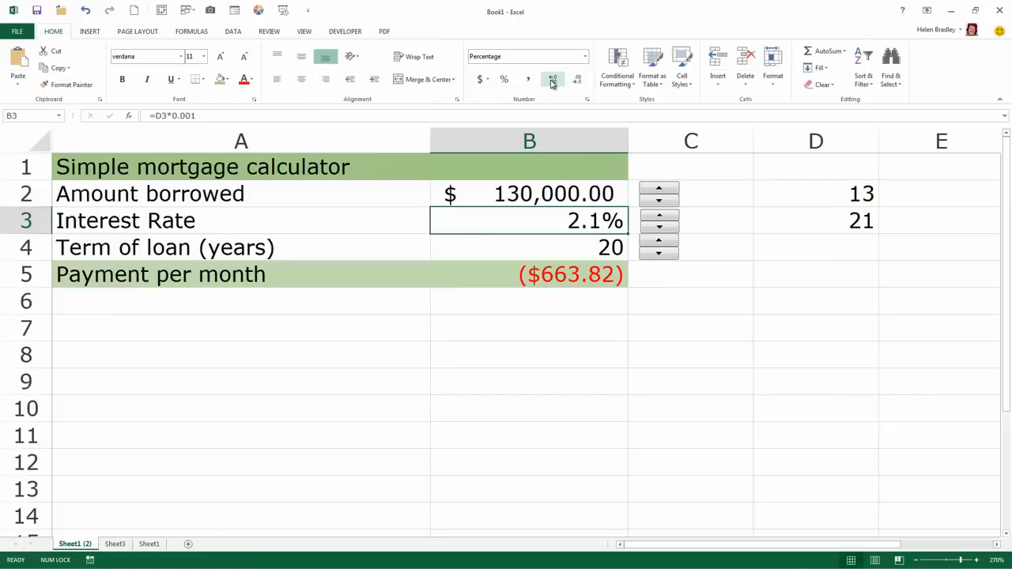
pyautogui.click(553, 81)
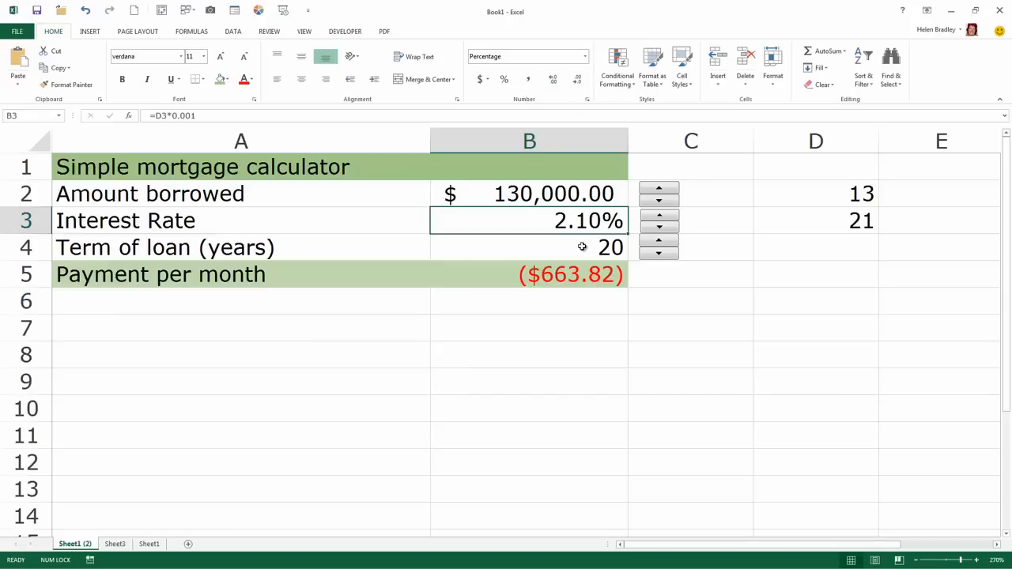
pyautogui.click(721, 318)
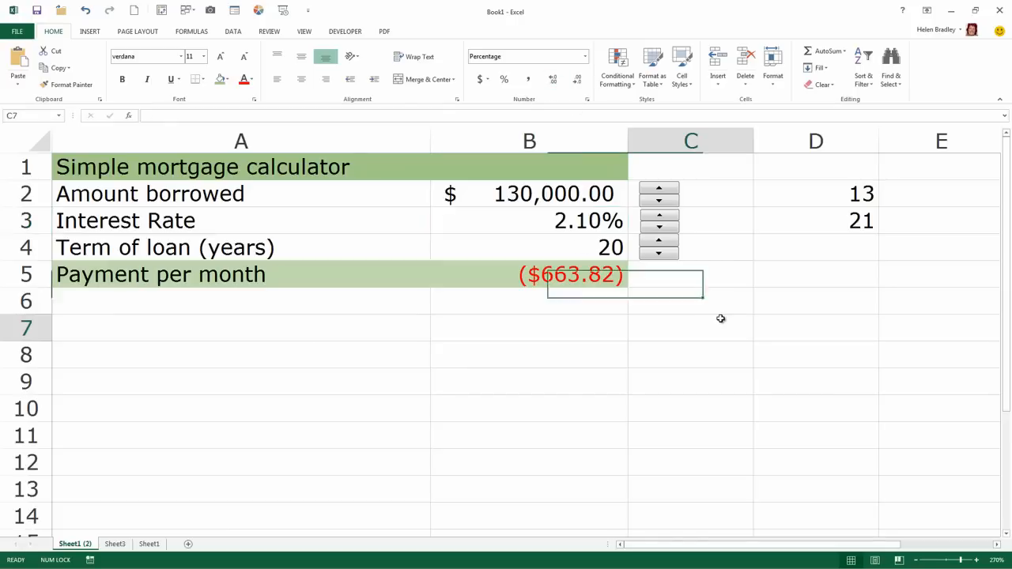
# Step: Test the interest rate spinner in both directions, leaving the rate at 9.50%
pyautogui.click(659, 218)
pyautogui.click(658, 218)
pyautogui.click(658, 218)
pyautogui.click(659, 218)
pyautogui.click(658, 218)
pyautogui.click(658, 218)
pyautogui.click(659, 218)
pyautogui.click(658, 218)
pyautogui.click(658, 218)
pyautogui.moveTo(659, 218); pyautogui.dragTo(663, 232)
# Step: Hide column D, which holds the spinners' linked values
pyautogui.moveTo(879, 145); pyautogui.dragTo(751, 153)
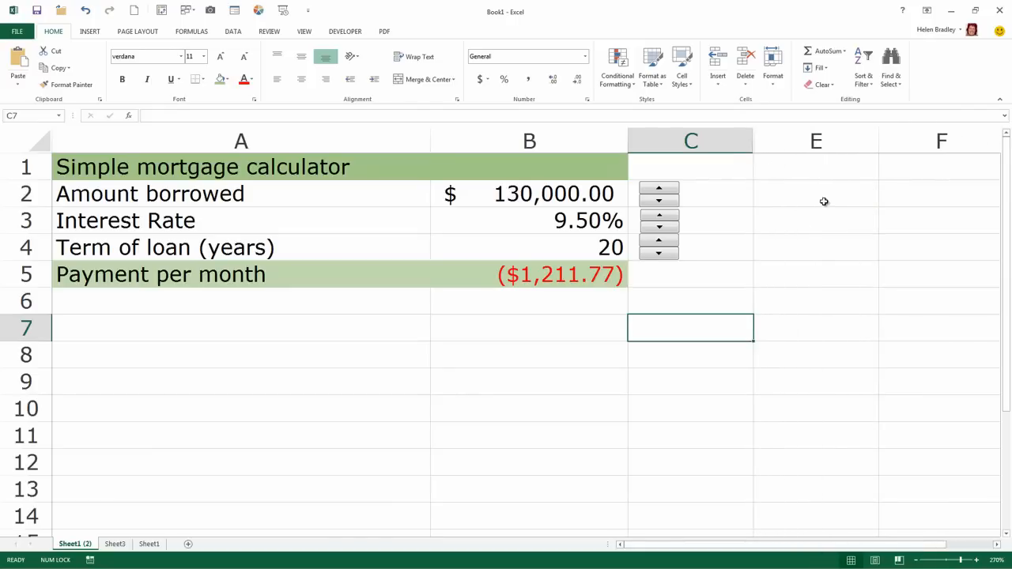
pyautogui.click(504, 415)
# Step: Use the spinners to set the amount borrowed to $170,000, the interest rate to 9.60% and the term to 23 years
pyautogui.click(659, 190)
pyautogui.click(659, 190)
pyautogui.click(660, 217)
pyautogui.click(660, 228)
pyautogui.click(664, 240)
pyautogui.click(664, 240)
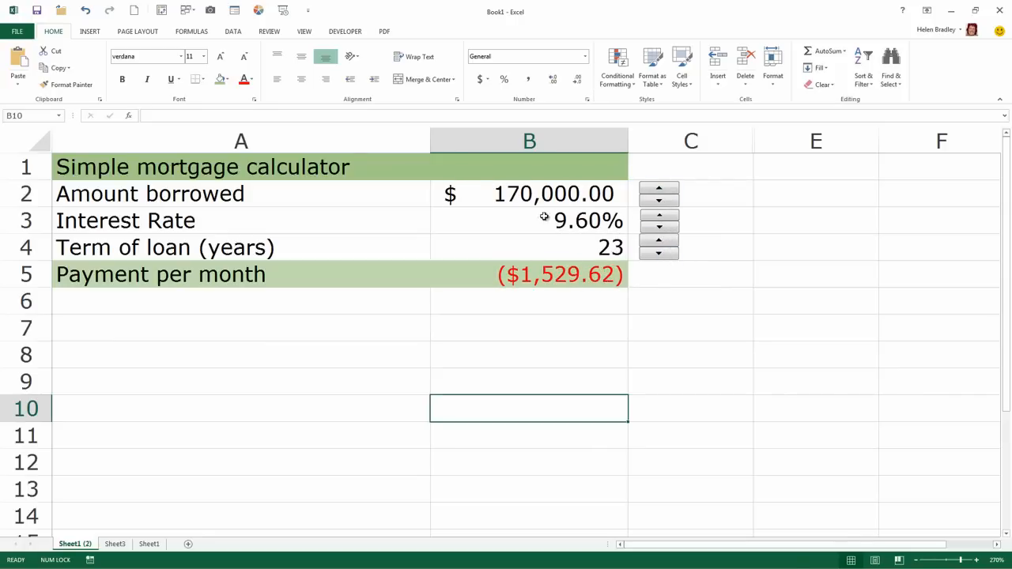
# Step: Check the formula behind the amount borrowed in B2 and review the three spinners beside the loan inputs
pyautogui.click(556, 192)
pyautogui.click(659, 190)
pyautogui.click(661, 201)
pyautogui.click(659, 241)
pyautogui.click(660, 252)
pyautogui.click(664, 227)
pyautogui.click(668, 216)
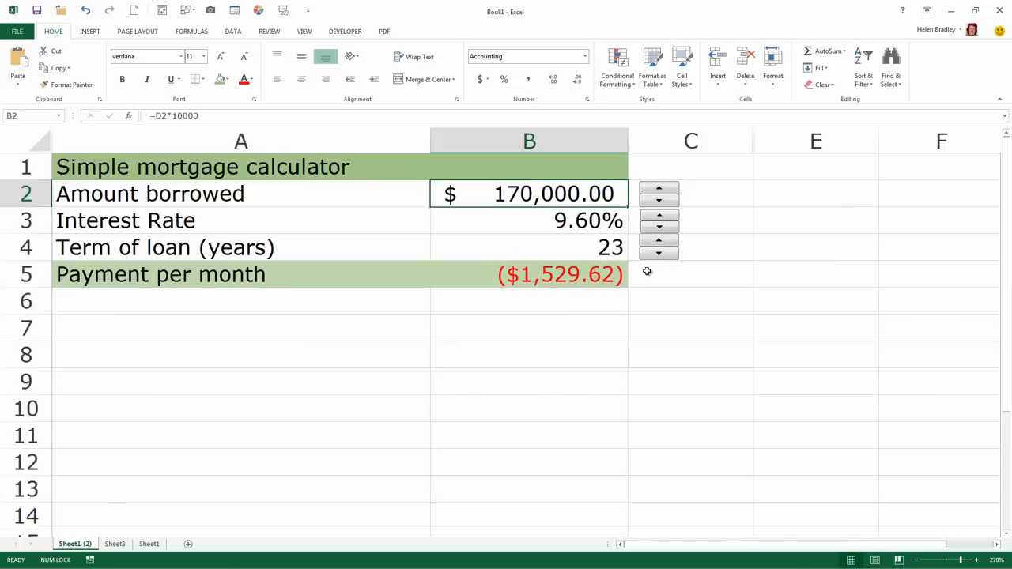